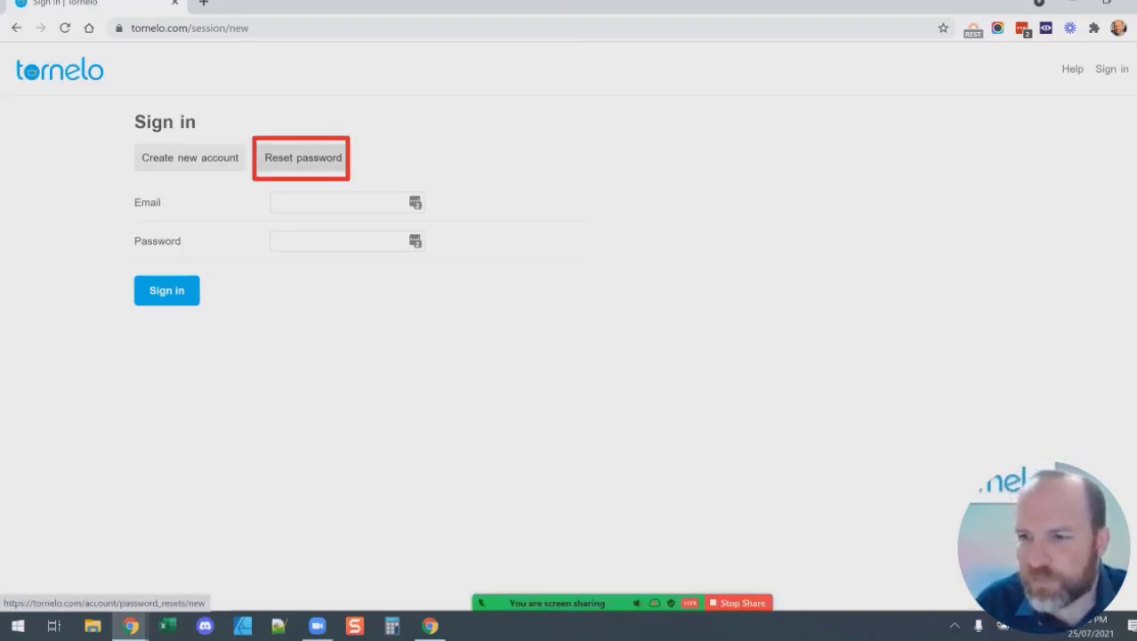
# Visit the password reset page, return to sign-in, and open the new account form.
pyautogui.click(303, 157)
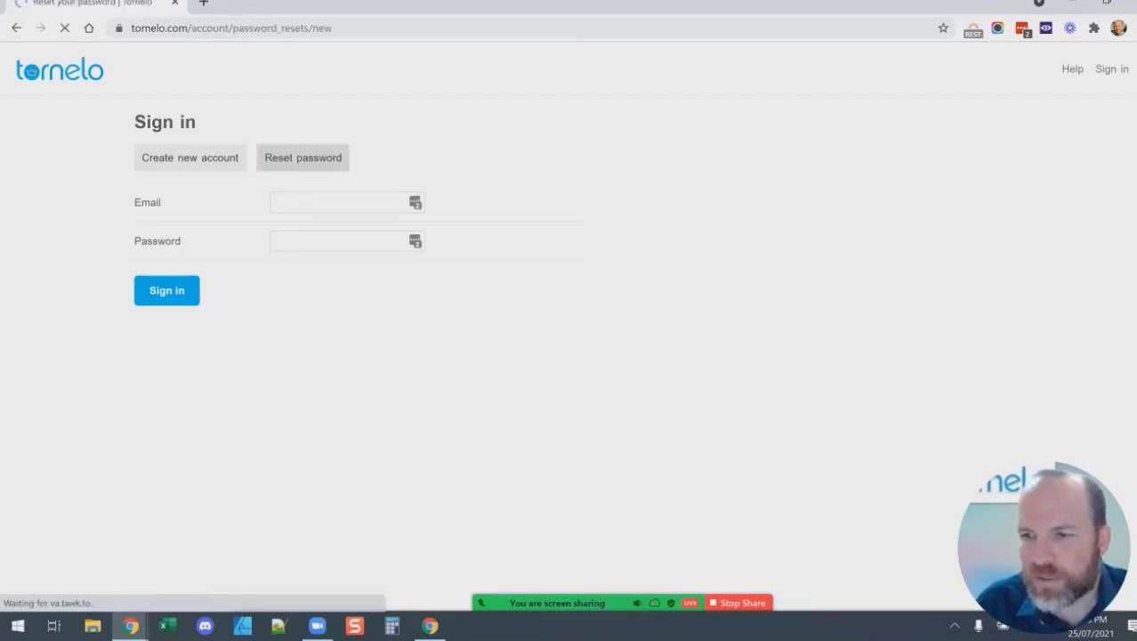
pyautogui.moveTo(246, 161)
pyautogui.mouseDown()
pyautogui.moveTo(403, 202)
pyautogui.moveTo(290, 162)
pyautogui.moveTo(247, 161)
pyautogui.mouseUp()
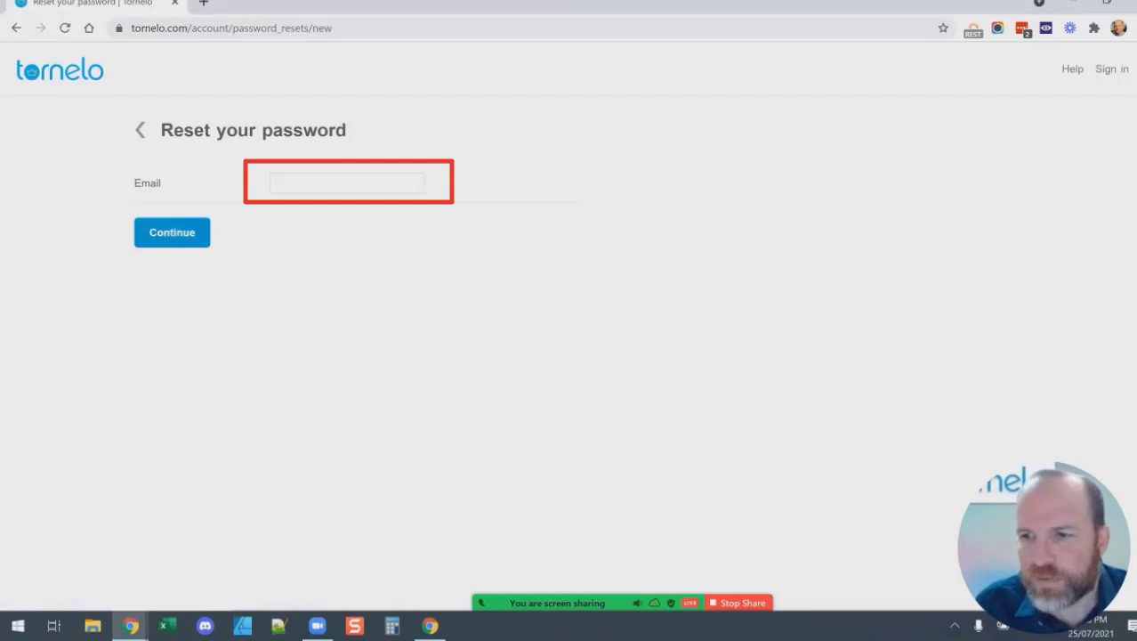
pyautogui.click(139, 130)
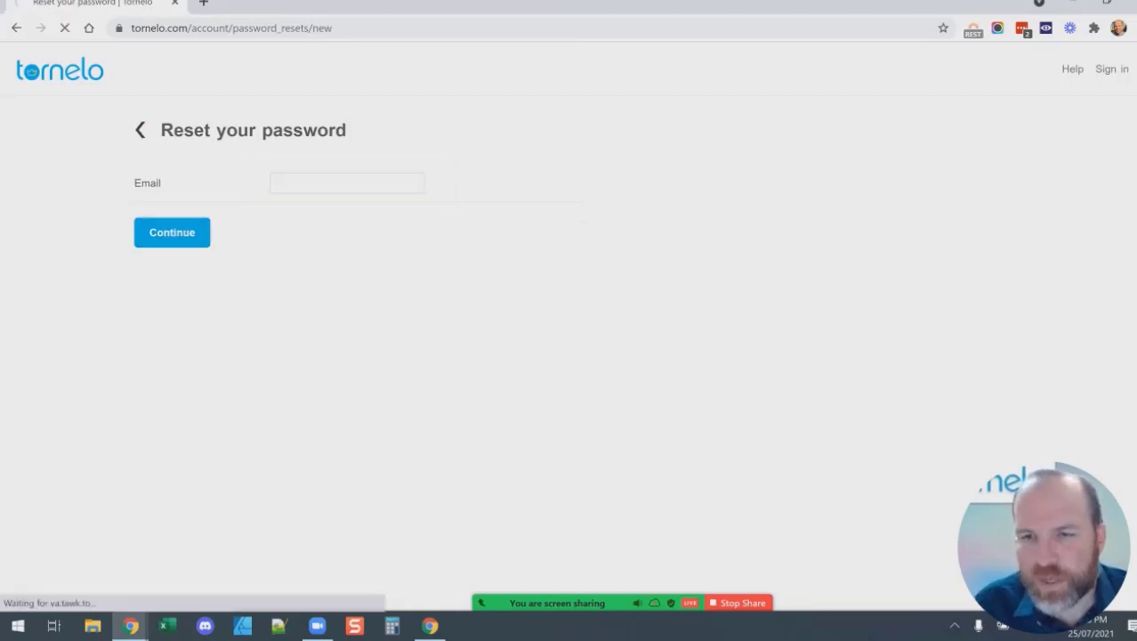
pyautogui.moveTo(127, 135)
pyautogui.mouseDown()
pyautogui.moveTo(191, 176)
pyautogui.moveTo(191, 136)
pyautogui.moveTo(128, 137)
pyautogui.mouseUp()
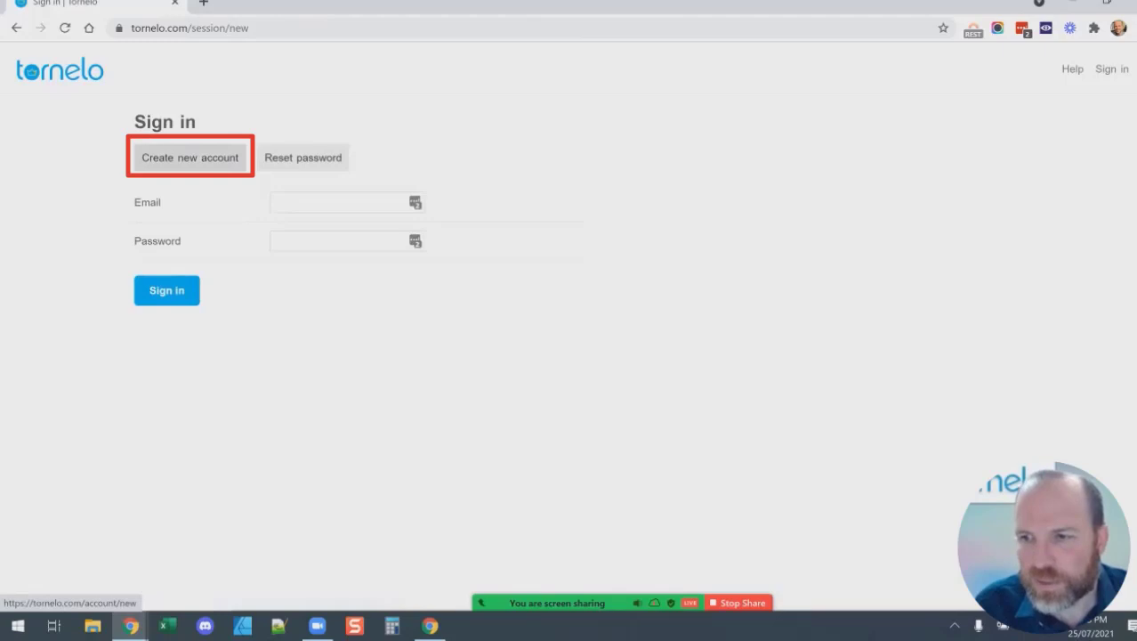
pyautogui.click(190, 158)
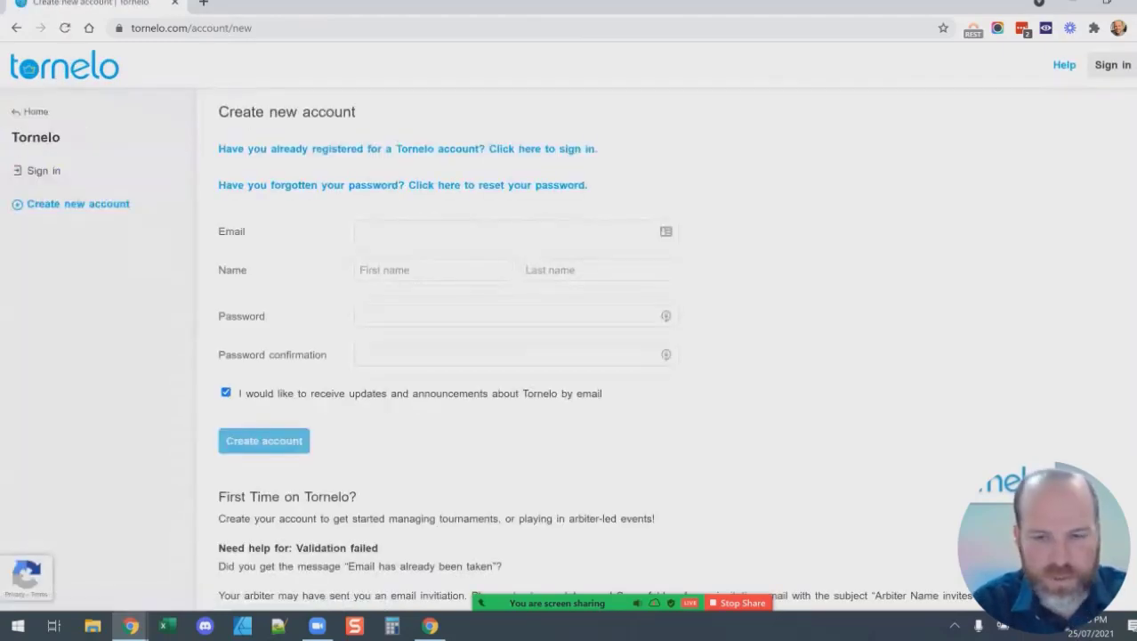
# Fill in the account email, first and last name, and password twice, then submit the form.
pyautogui.click(507, 232)
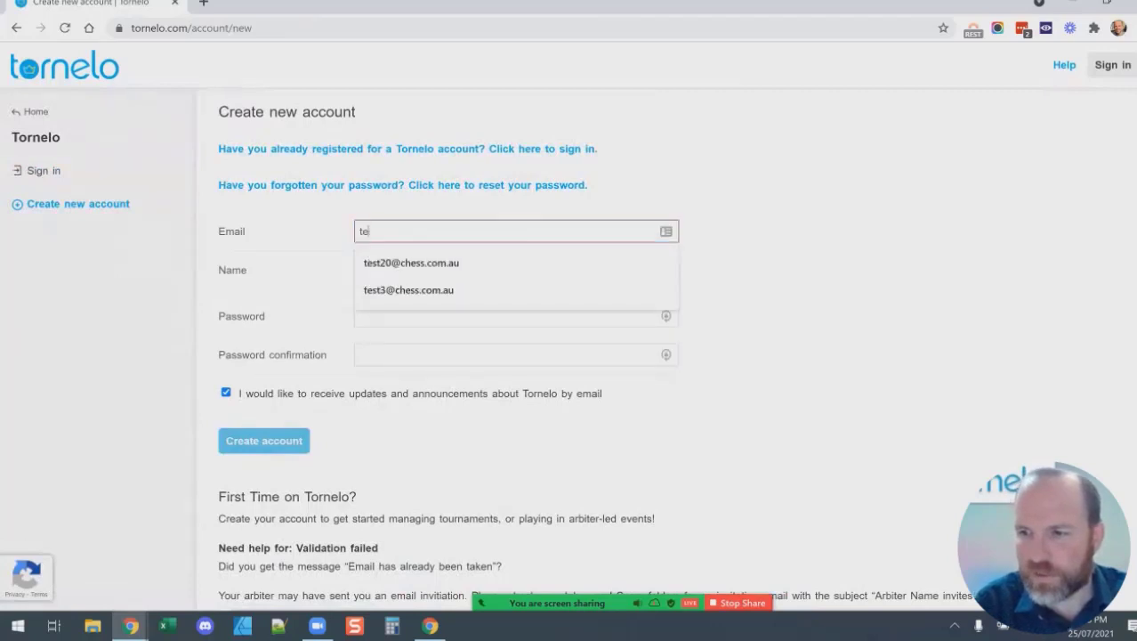
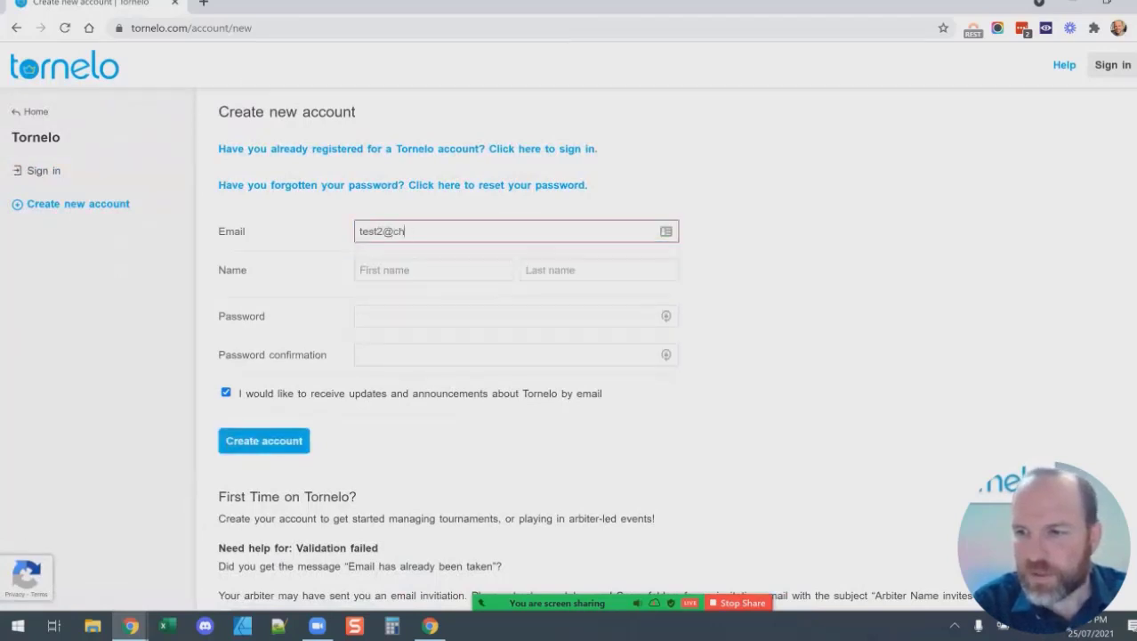
pyautogui.press('Tab')
pyautogui.write('Chess')
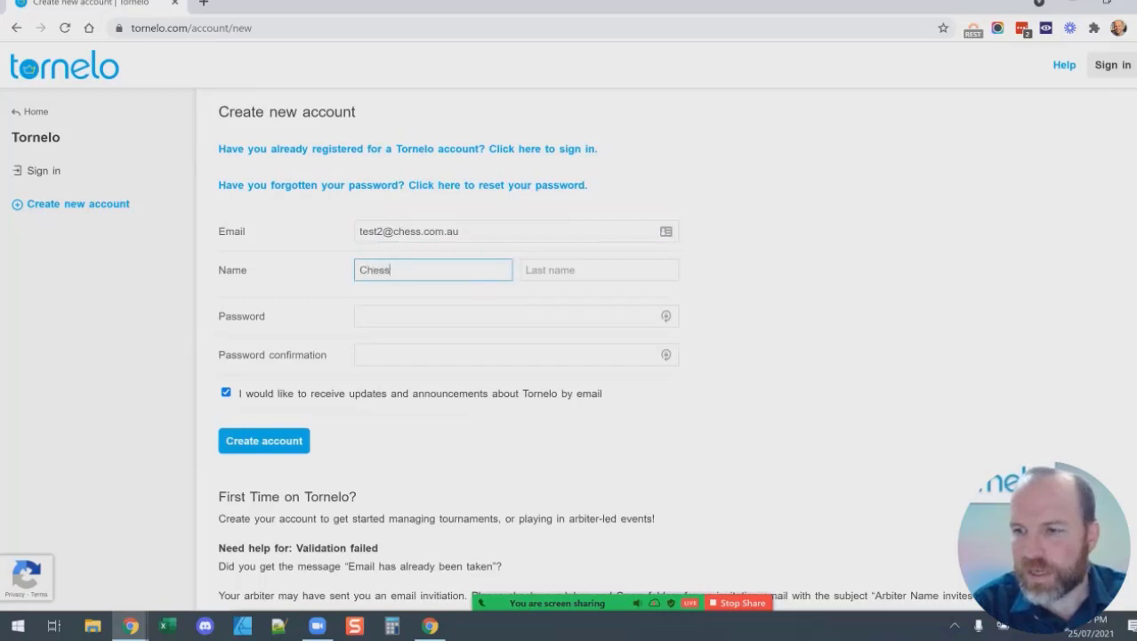
pyautogui.press('Tab')
pyautogui.write('Chess')
pyautogui.press('Tab')
pyautogui.write('•••••')
pyautogui.press('Tab')
pyautogui.write('•••••')
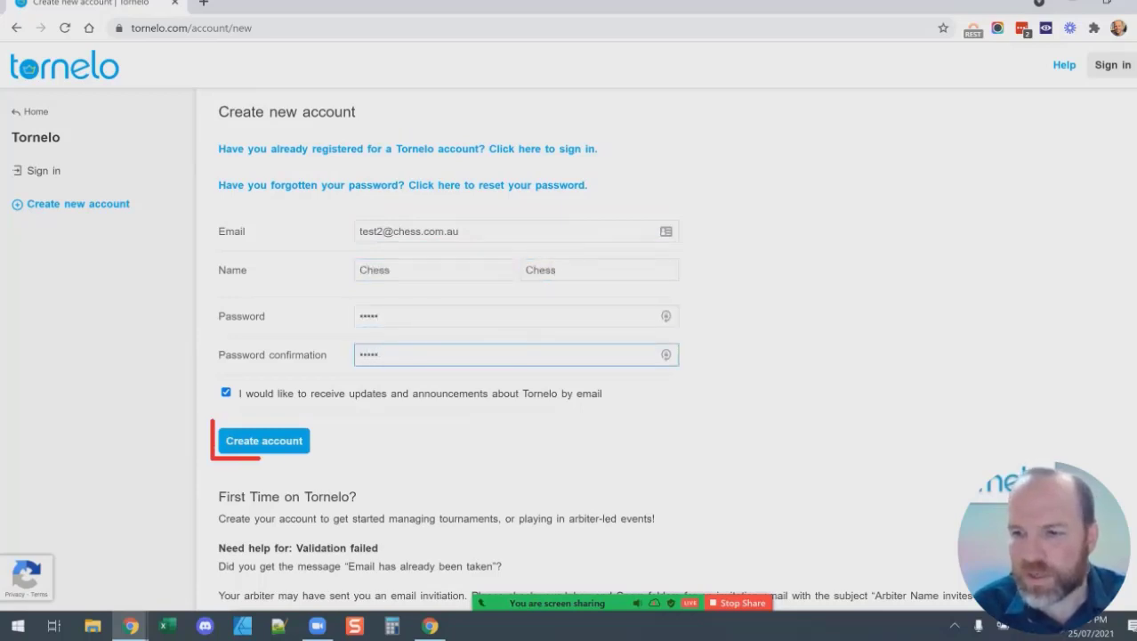
pyautogui.press('Return')
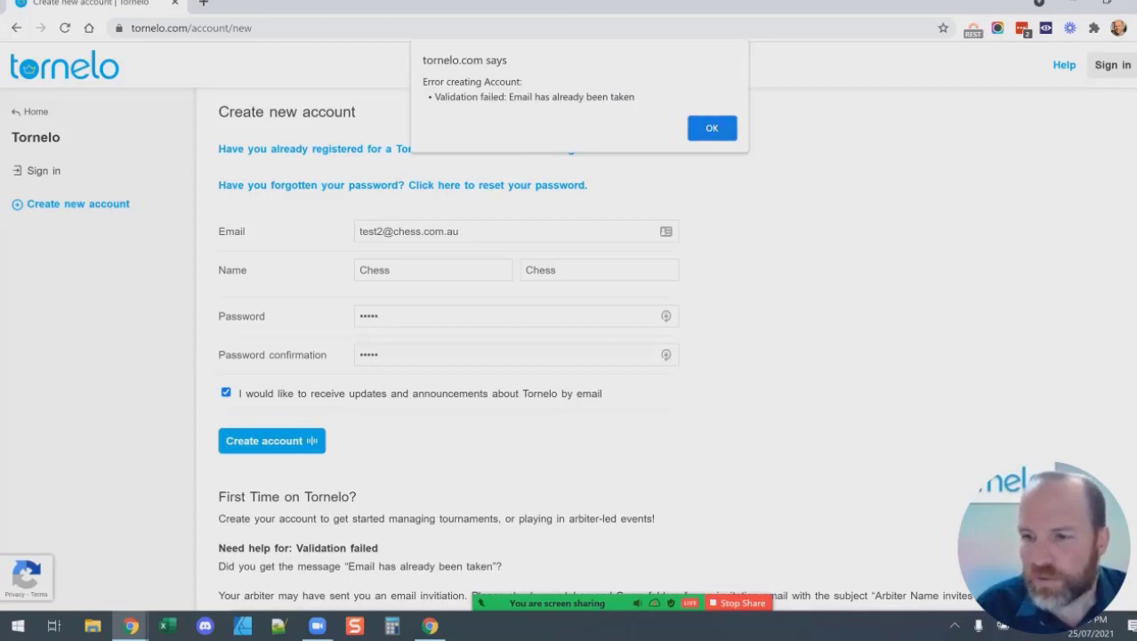
# Dismiss the email-taken alert and request a password reset for the account's email address.
pyautogui.press('Return')
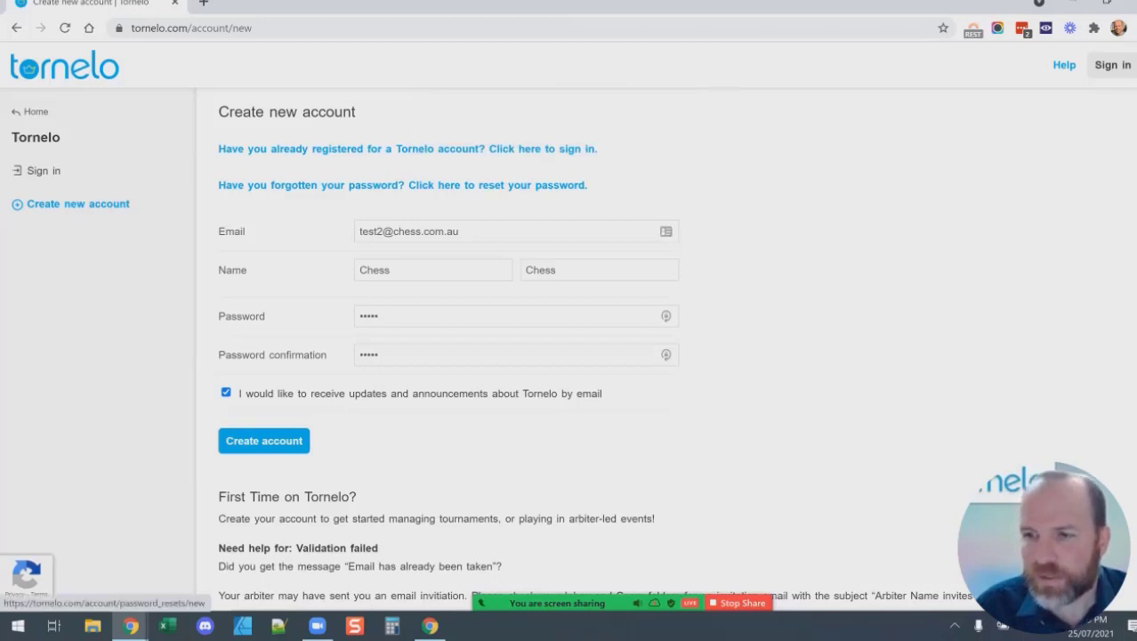
pyautogui.click(498, 185)
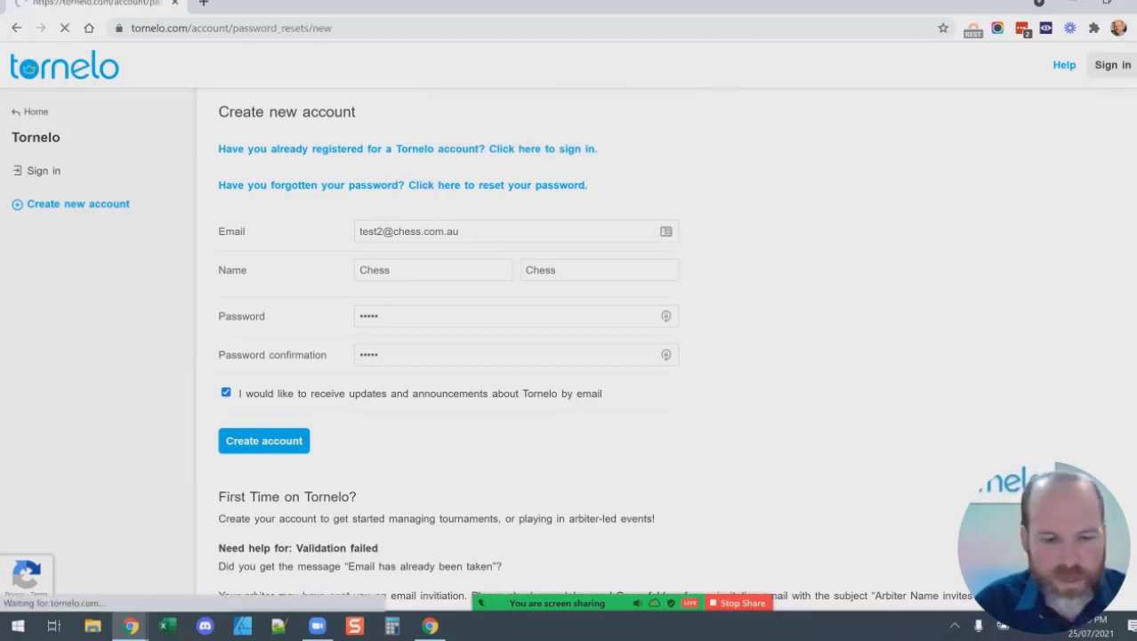
pyautogui.press('Home')
pyautogui.press('Right')
pyautogui.press('Right')
pyautogui.press('Right')
pyautogui.press('Right')
pyautogui.press('Right')
pyautogui.press('Right')
pyautogui.press('BackSpace')
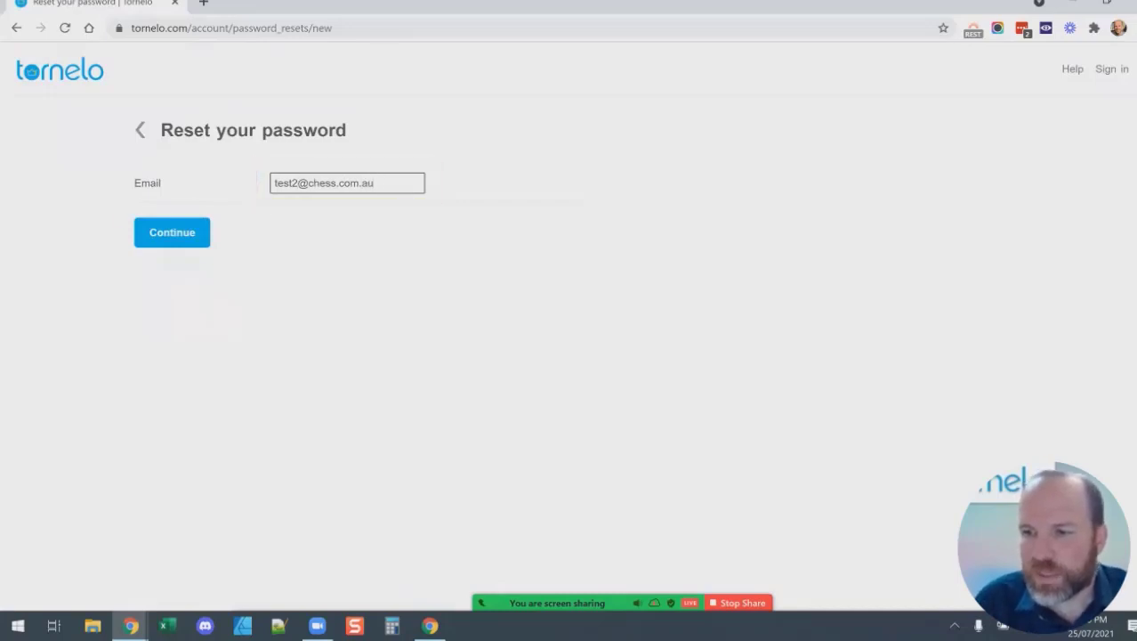
pyautogui.press('Return')
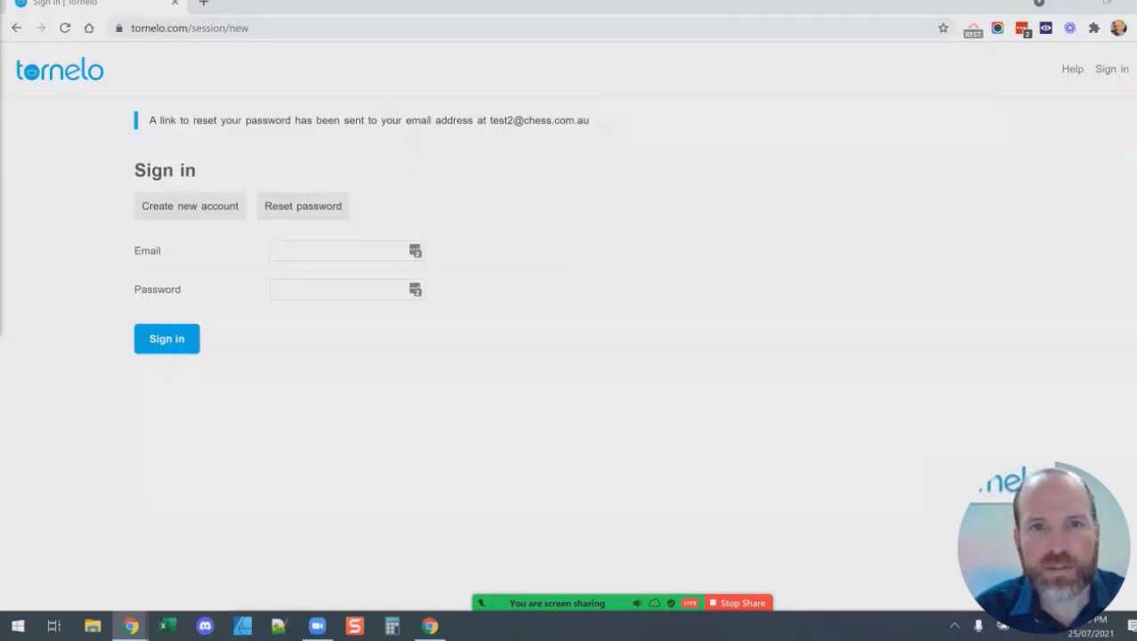
# Bring up the Skywalker challenge event window full-screen and highlight parts of its web address.
pyautogui.click(430, 626)
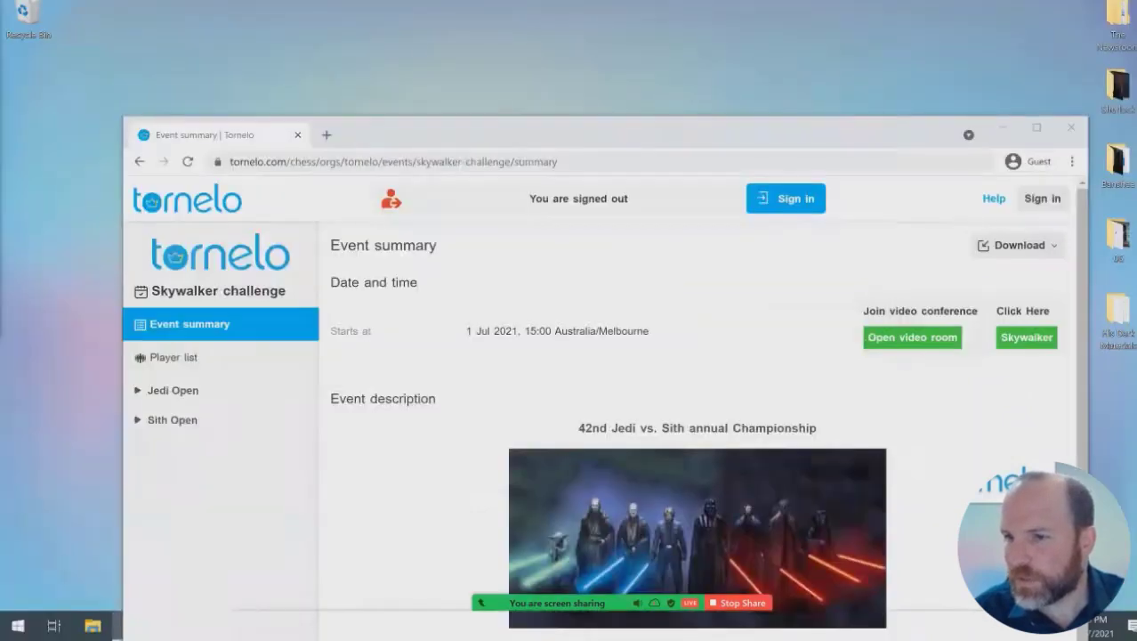
pyautogui.press('super+Up')
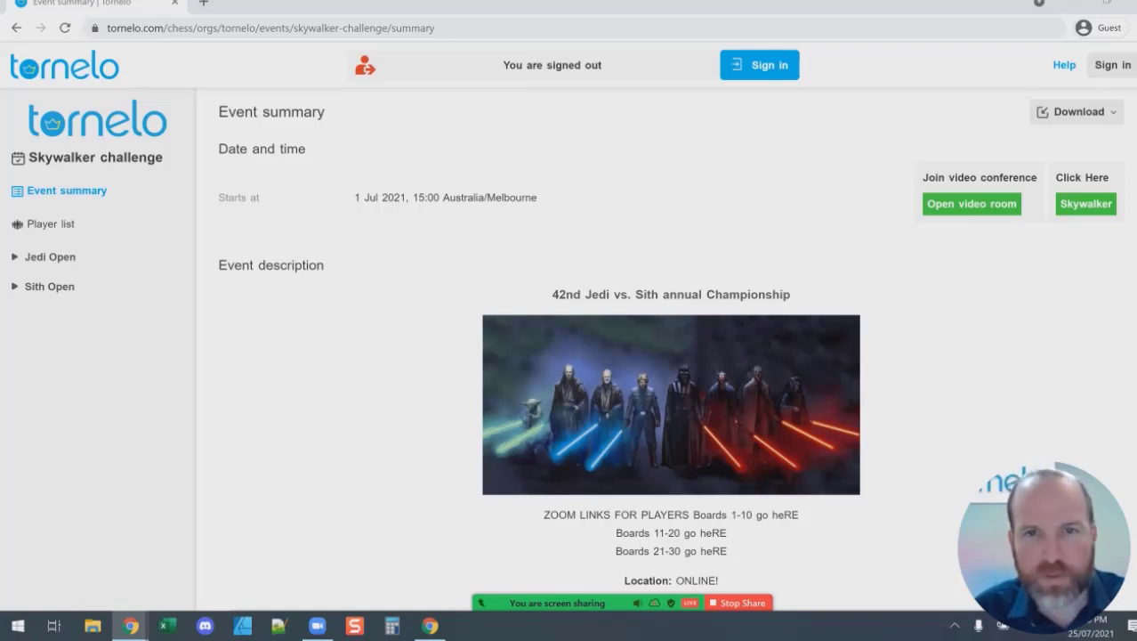
pyautogui.hotkey('ctrl', 'l')
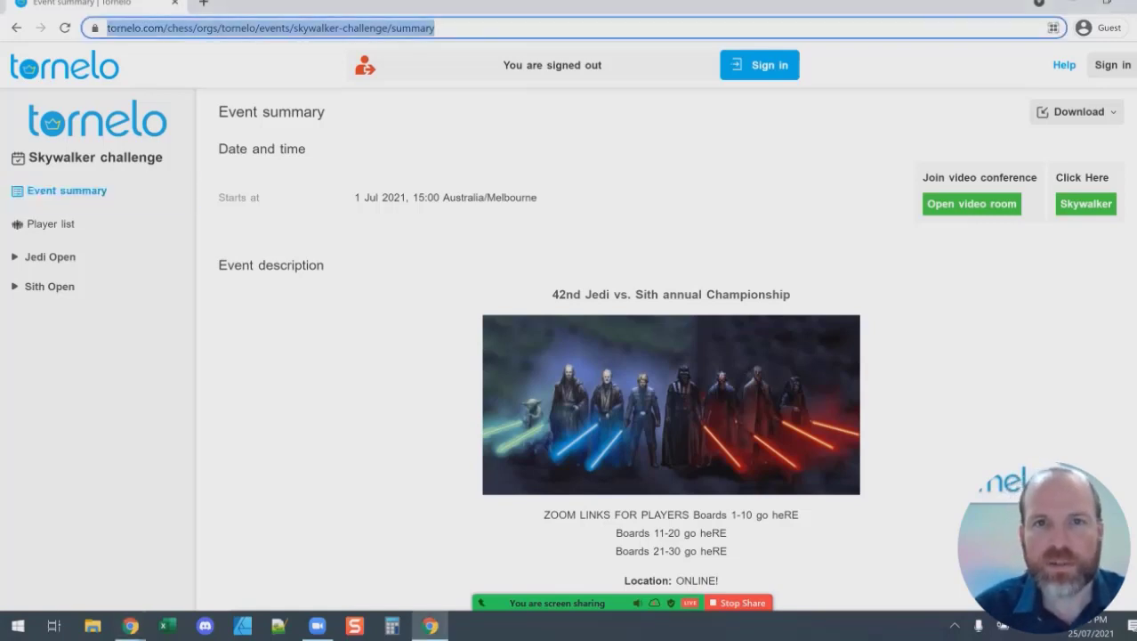
pyautogui.hotkey('alt', 'Tab')
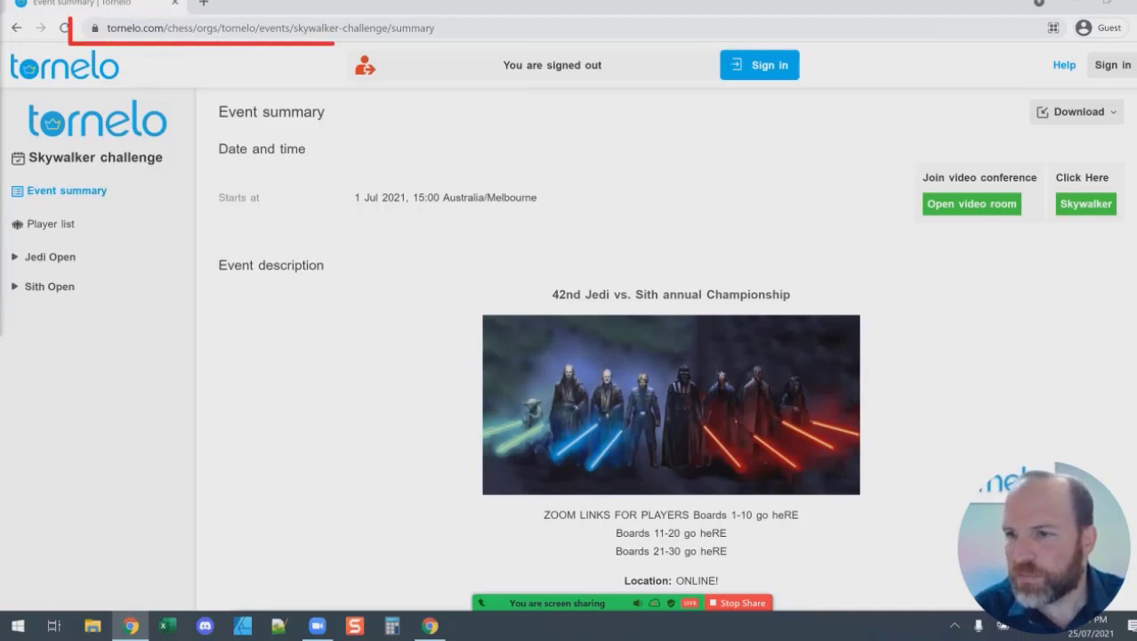
pyautogui.moveTo(292, 27); pyautogui.dragTo(435, 27)
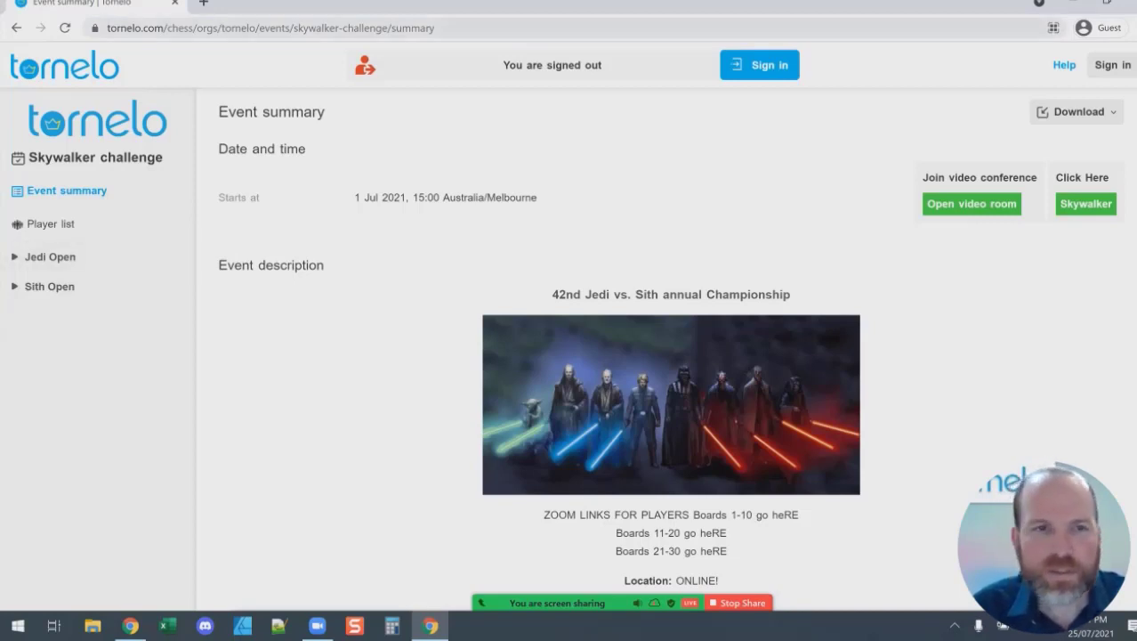
pyautogui.hotkey('ctrl', 'l')
pyautogui.hotkey('alt', 'Tab')
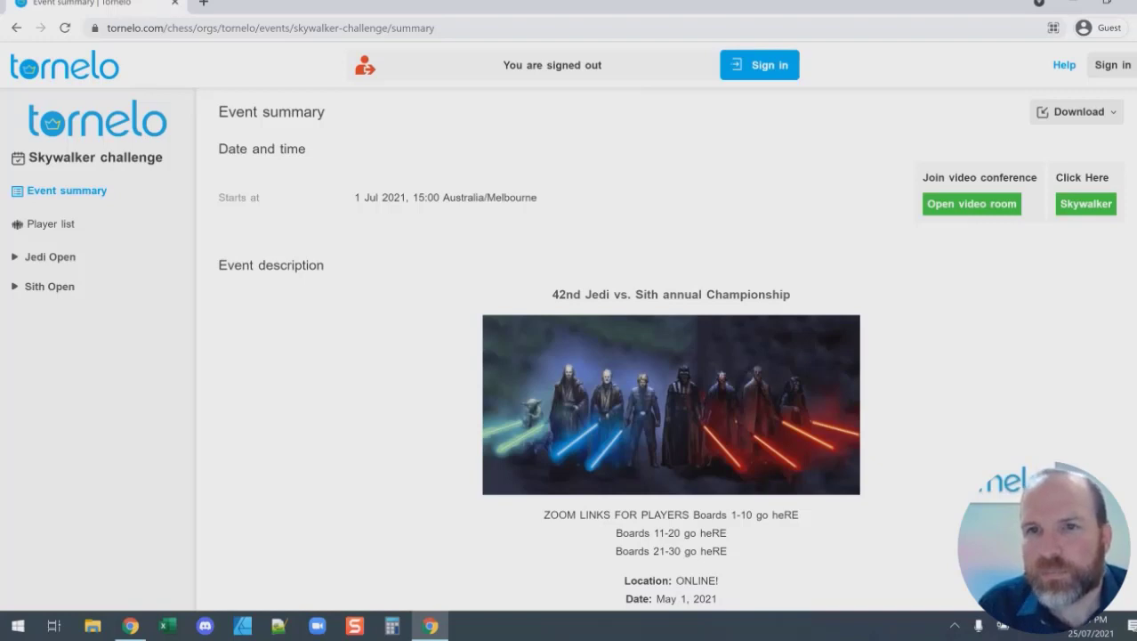
# Point out the event name and tornelo parts of the URL, then switch to the FIDE organisation window.
pyautogui.click(271, 28)
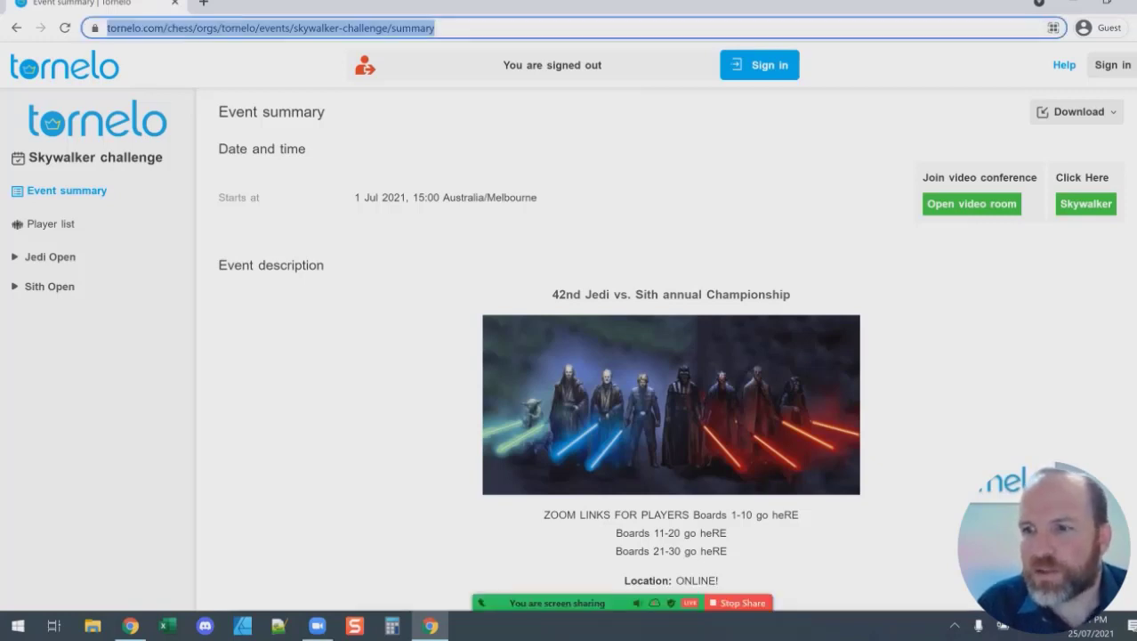
pyautogui.click(359, 28)
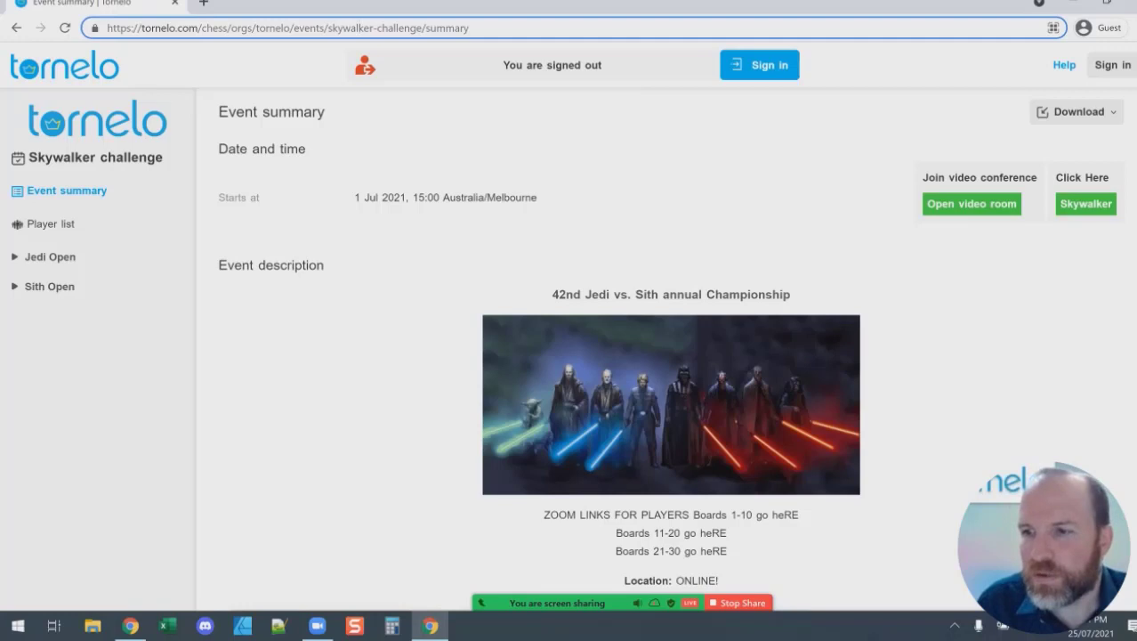
pyautogui.click(275, 27)
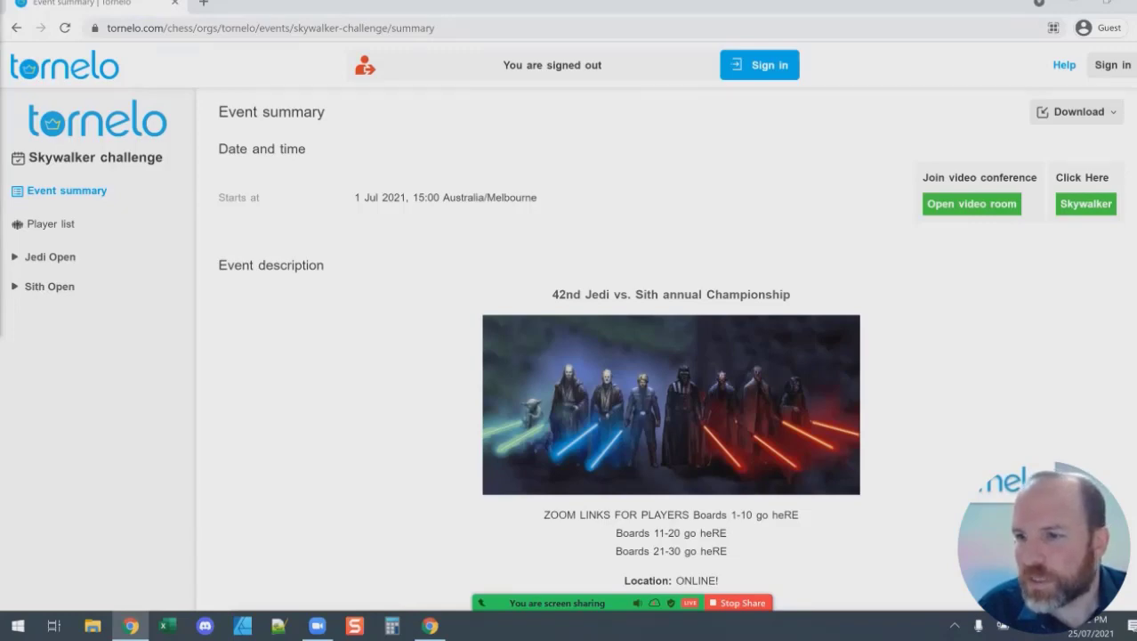
pyautogui.hotkey('alt', 'Tab')
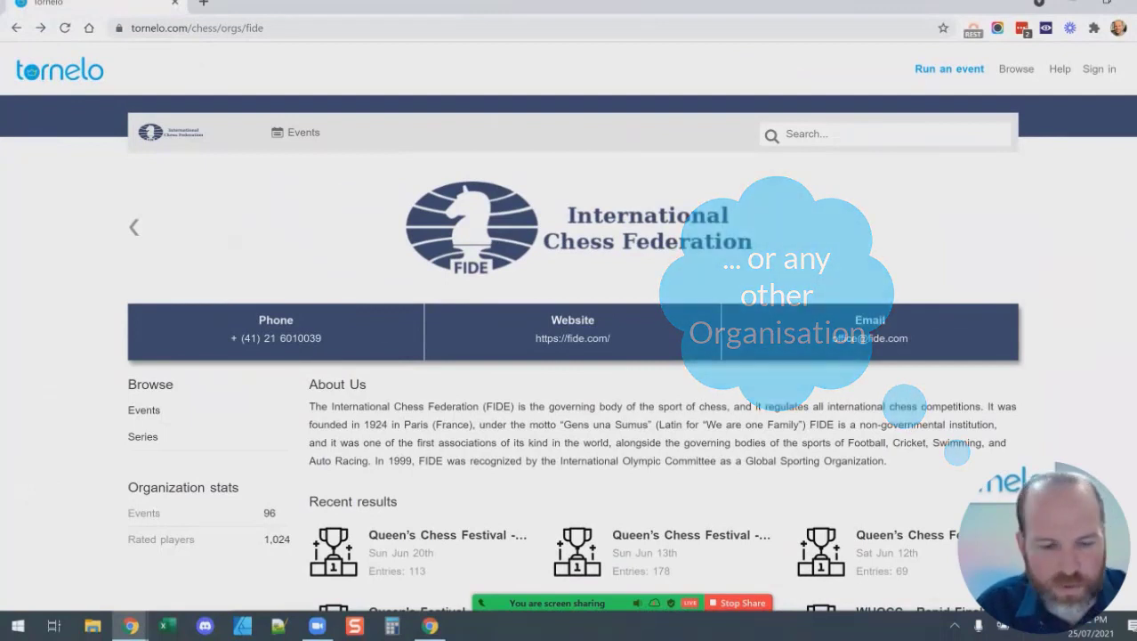
# Start a search on the FIDE organisation page, scroll it, then open its Events list.
pyautogui.click(885, 134)
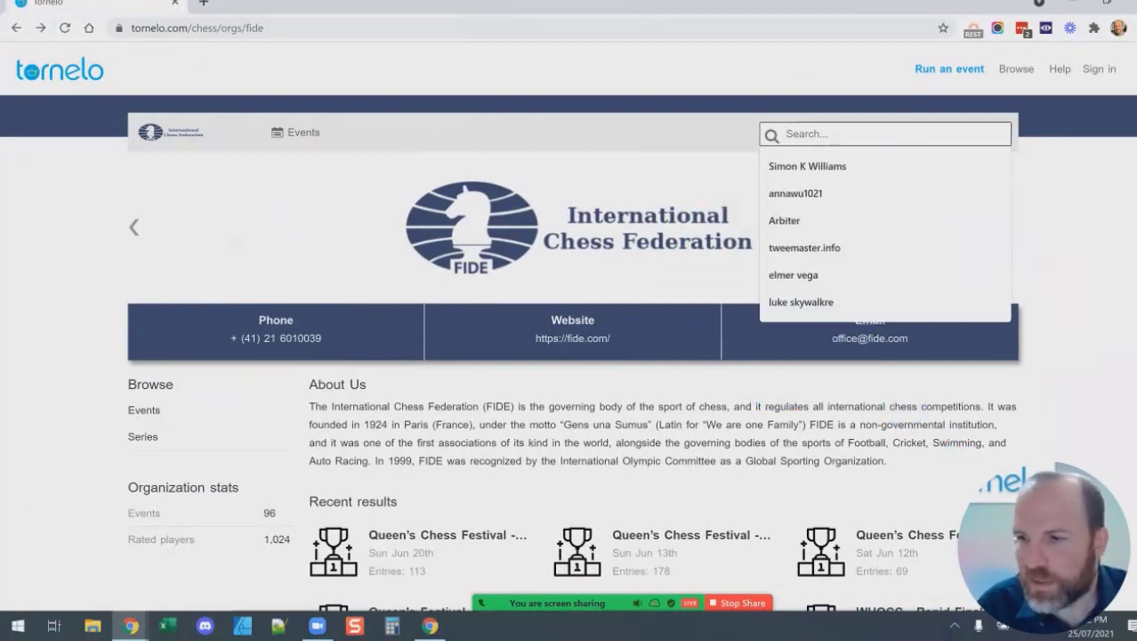
pyautogui.write('F')
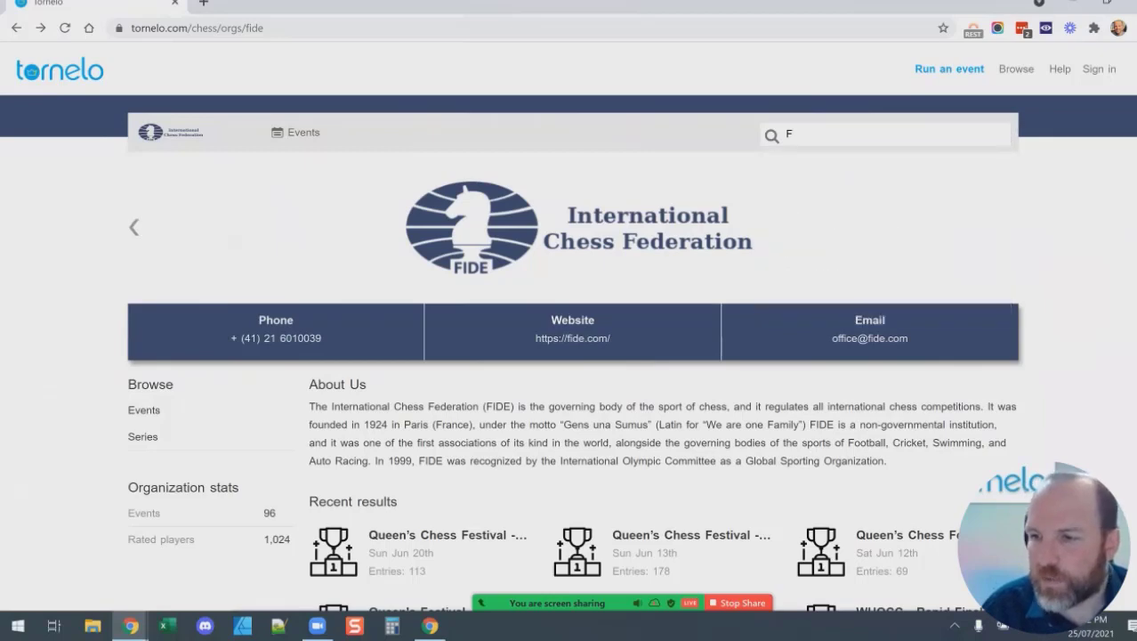
pyautogui.scroll(-3, 418, 324)
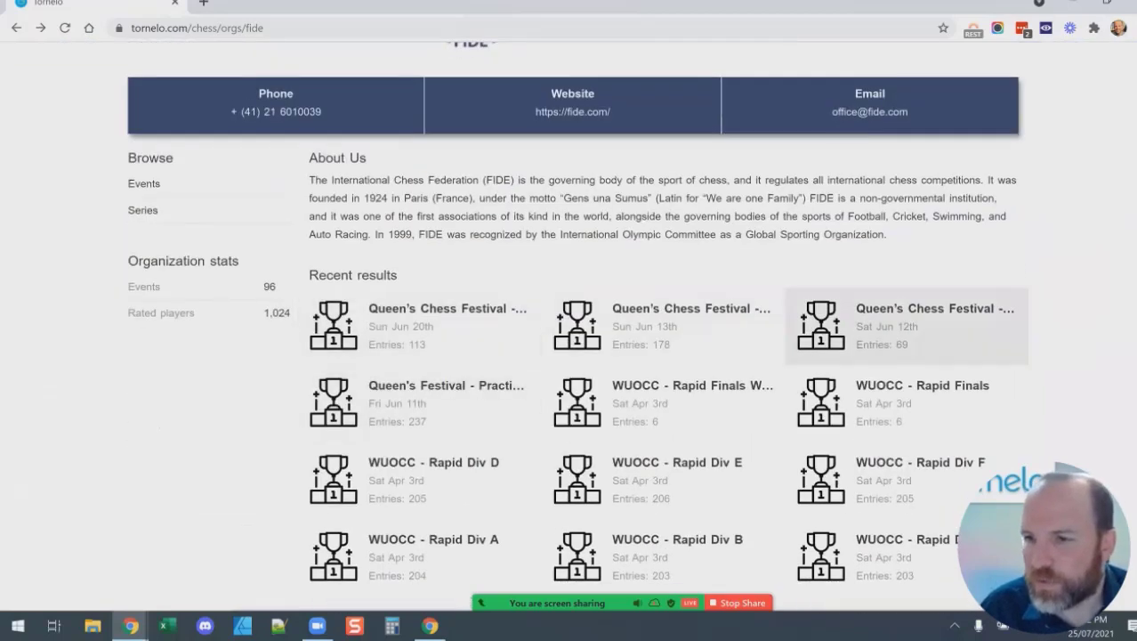
pyautogui.scroll(-1, 906, 324)
pyautogui.click(143, 108)
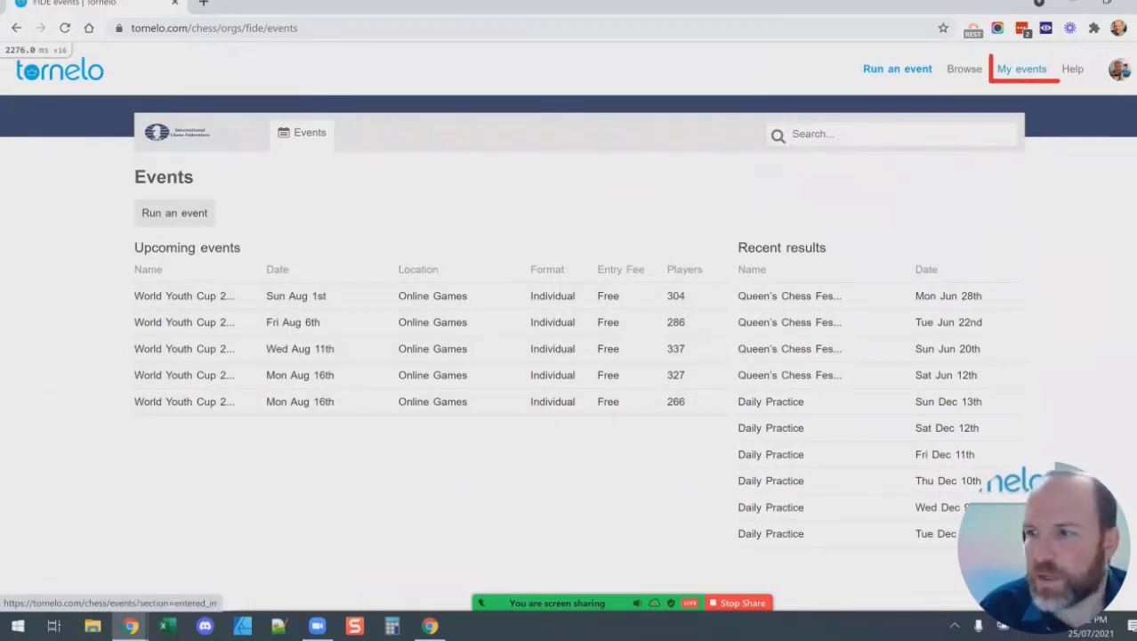
# Open My events and scroll through the events entered.
pyautogui.click(1022, 68)
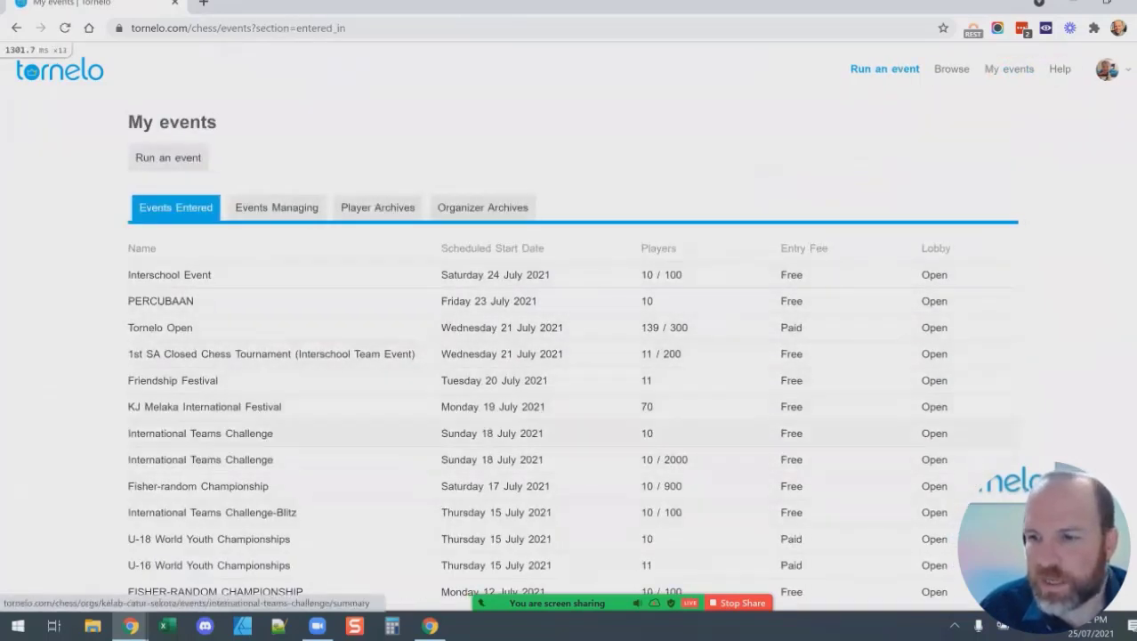
pyautogui.scroll(-2, 567, 356)
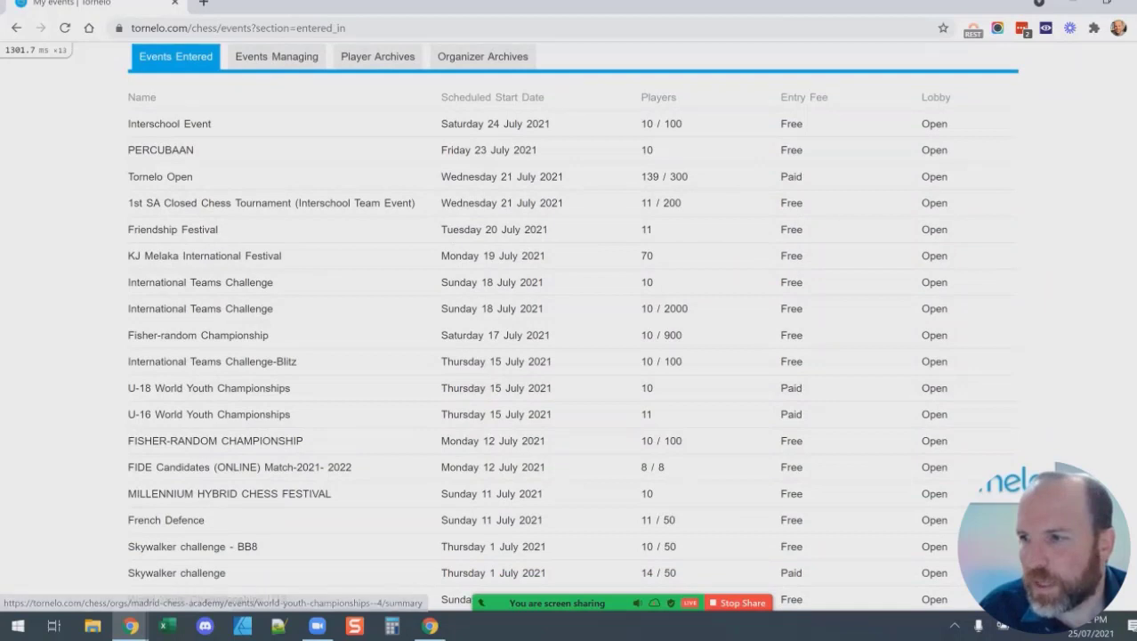
pyautogui.scroll(2, 570, 356)
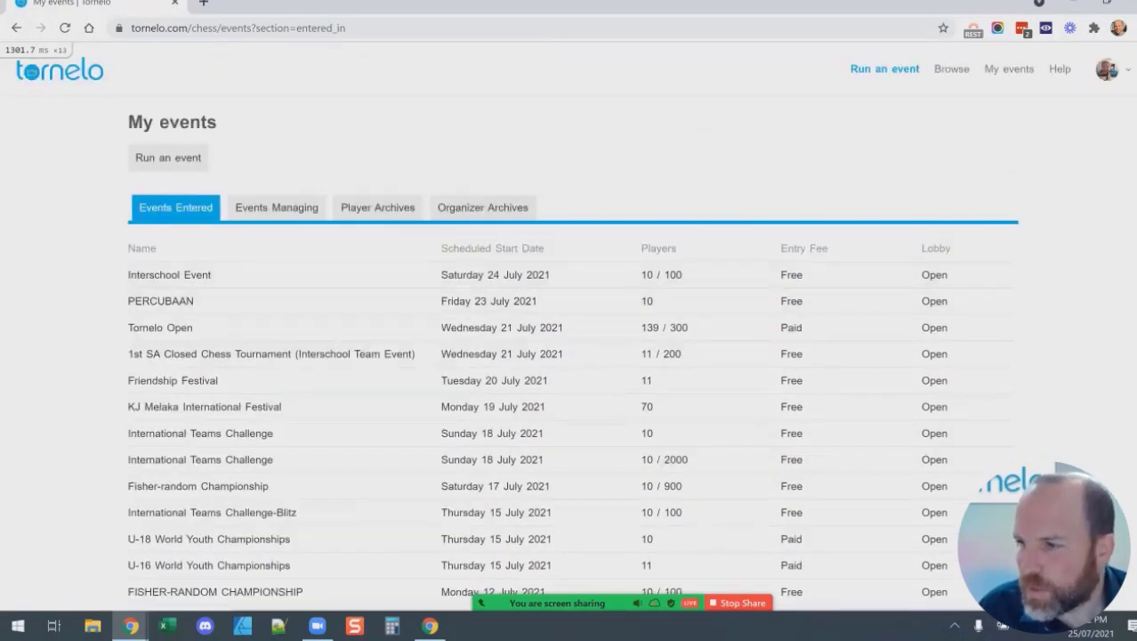
# Open the User Dashboard from the account menu, then return to the guest event window.
pyautogui.click(1107, 68)
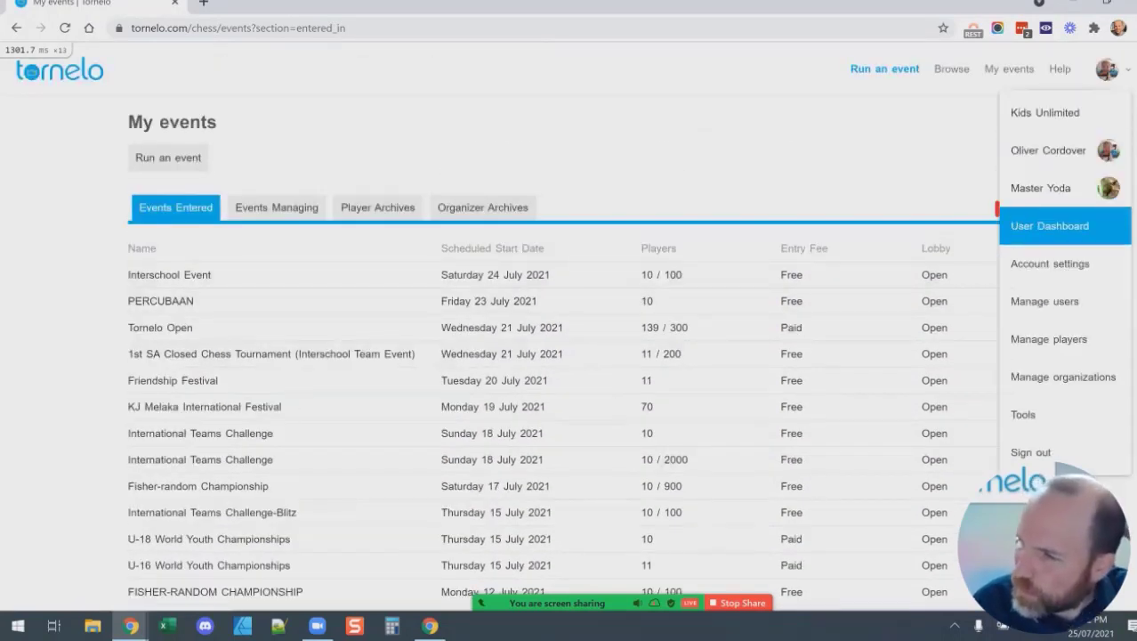
pyautogui.click(1050, 225)
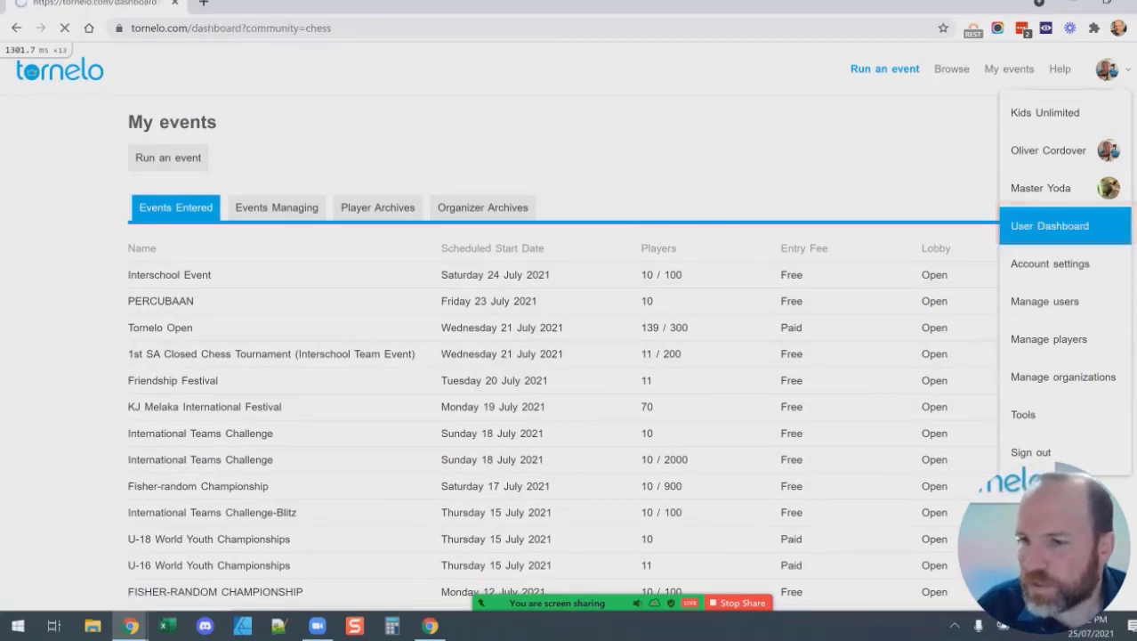
pyautogui.scroll(-5, 569, 356)
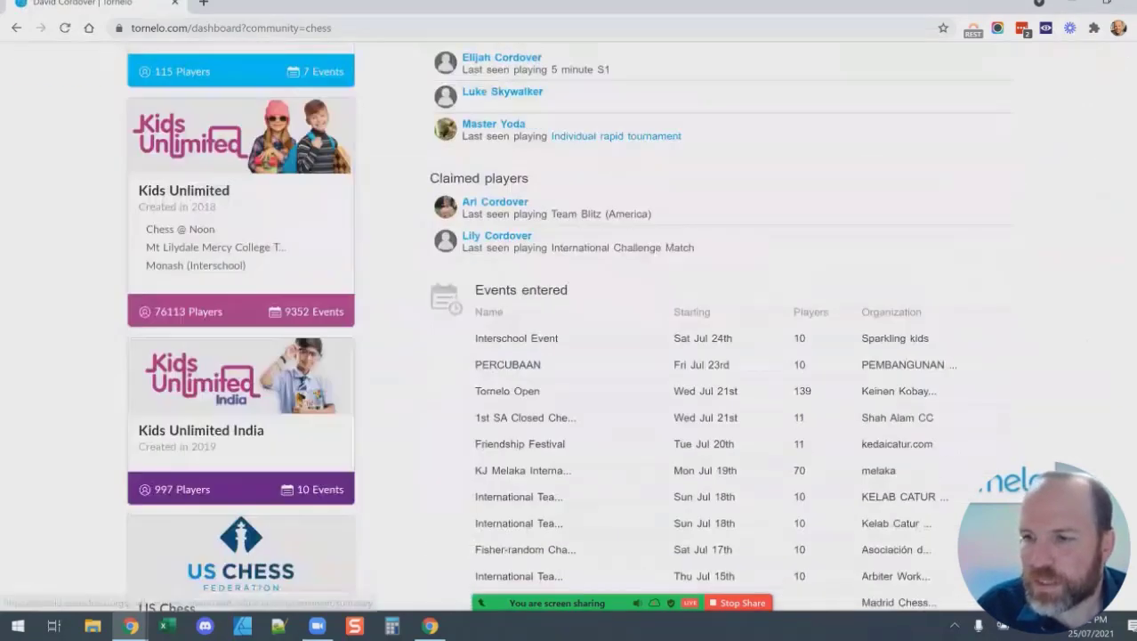
pyautogui.moveTo(474, 214); pyautogui.dragTo(568, 214)
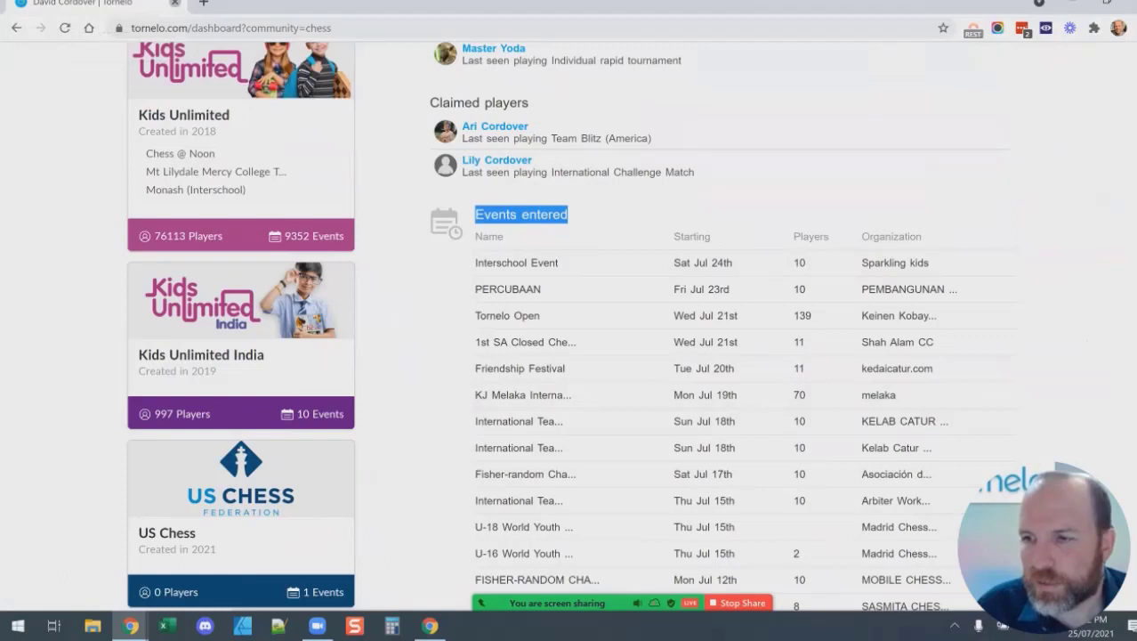
pyautogui.hotkey('alt', 'Tab')
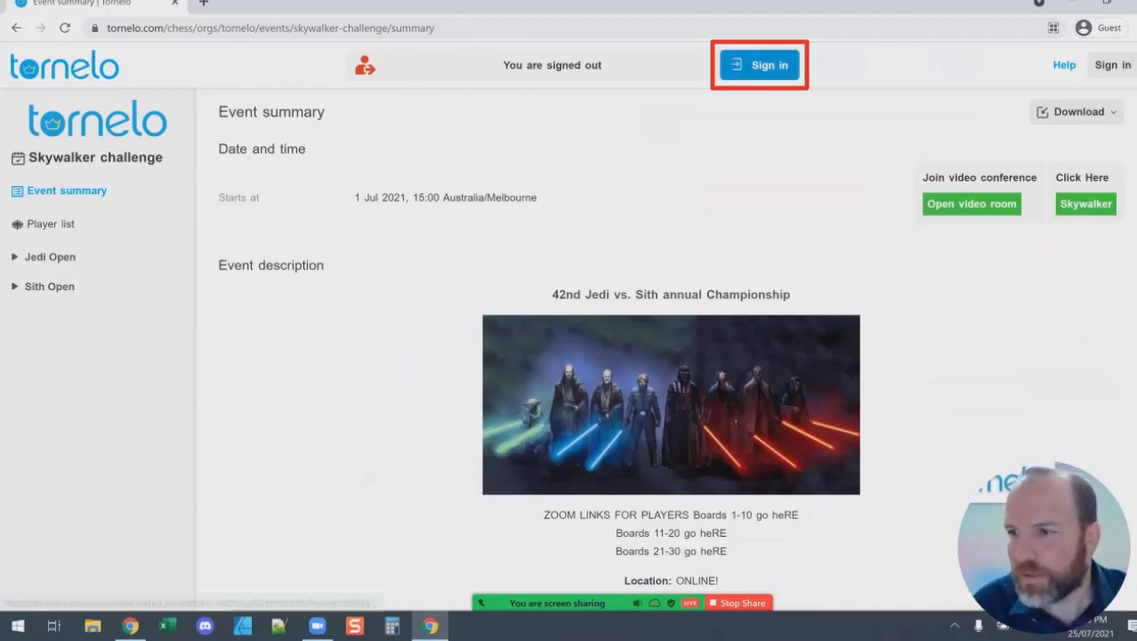
# Sign in with the account's email and password.
pyautogui.click(759, 65)
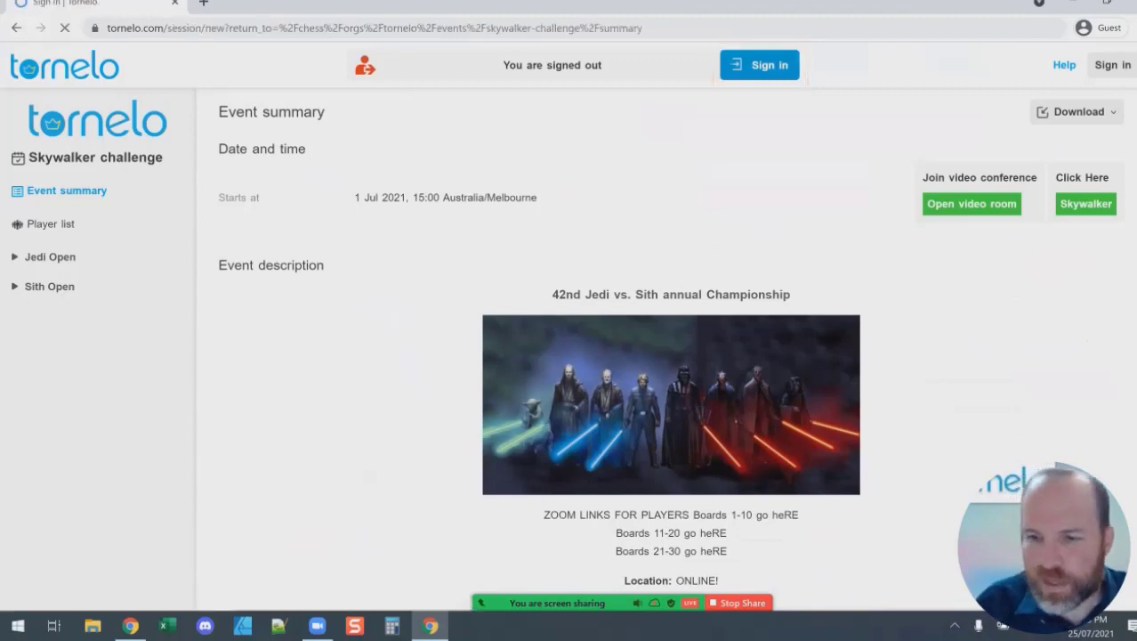
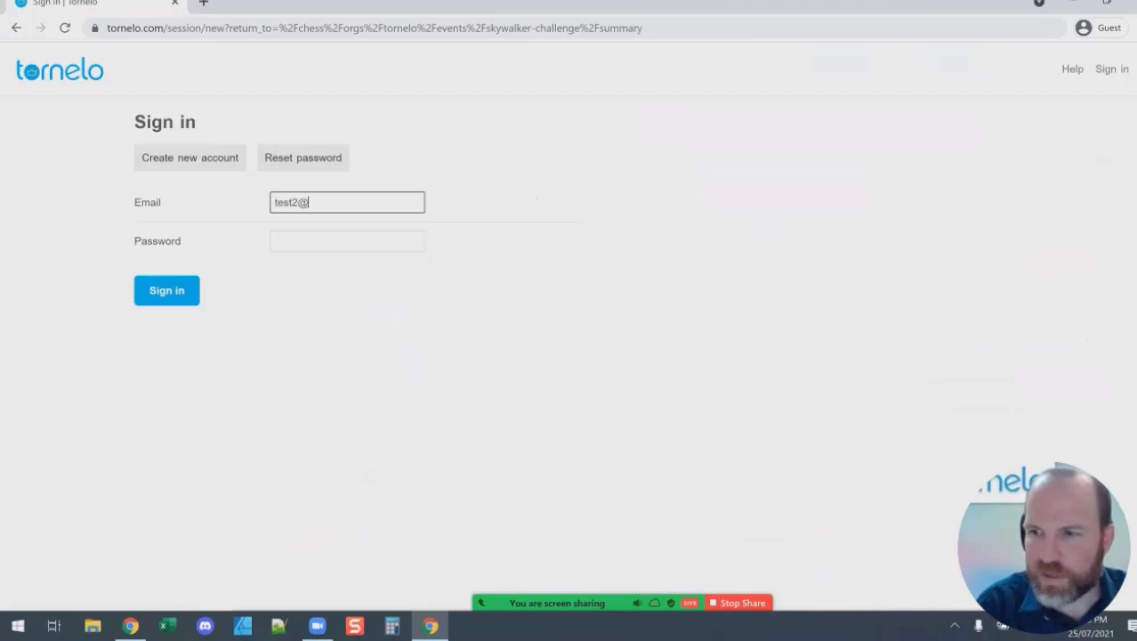
pyautogui.press('Tab')
pyautogui.write('*****')
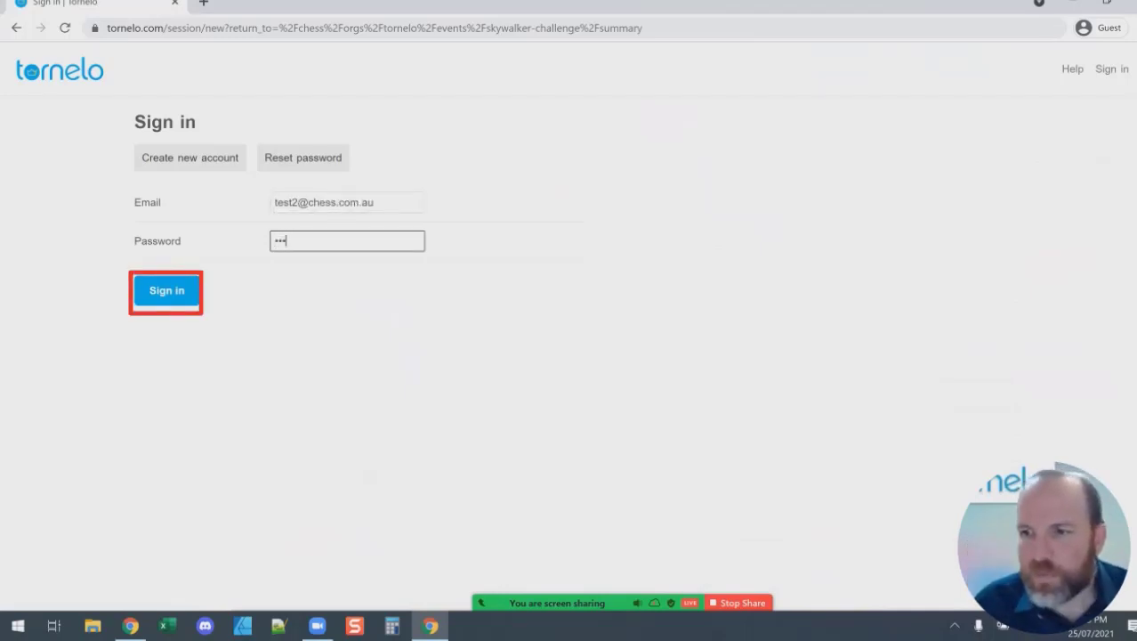
pyautogui.press('Return')
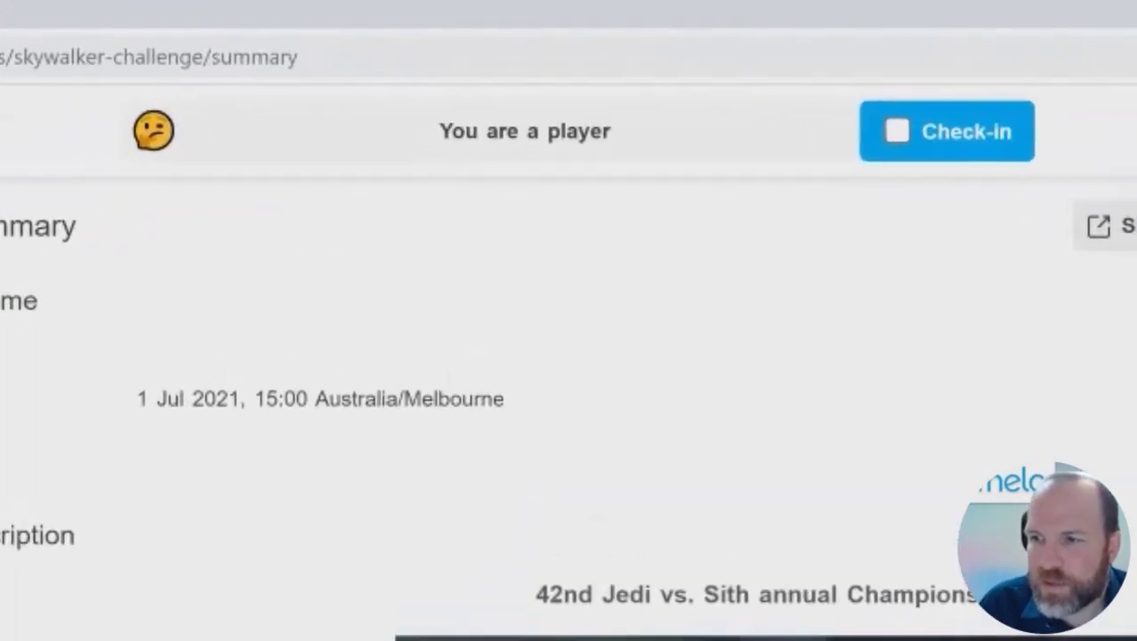
# Highlight the 'You are a player' status on the Skywalker challenge summary.
pyautogui.moveTo(454, 117); pyautogui.dragTo(606, 116)
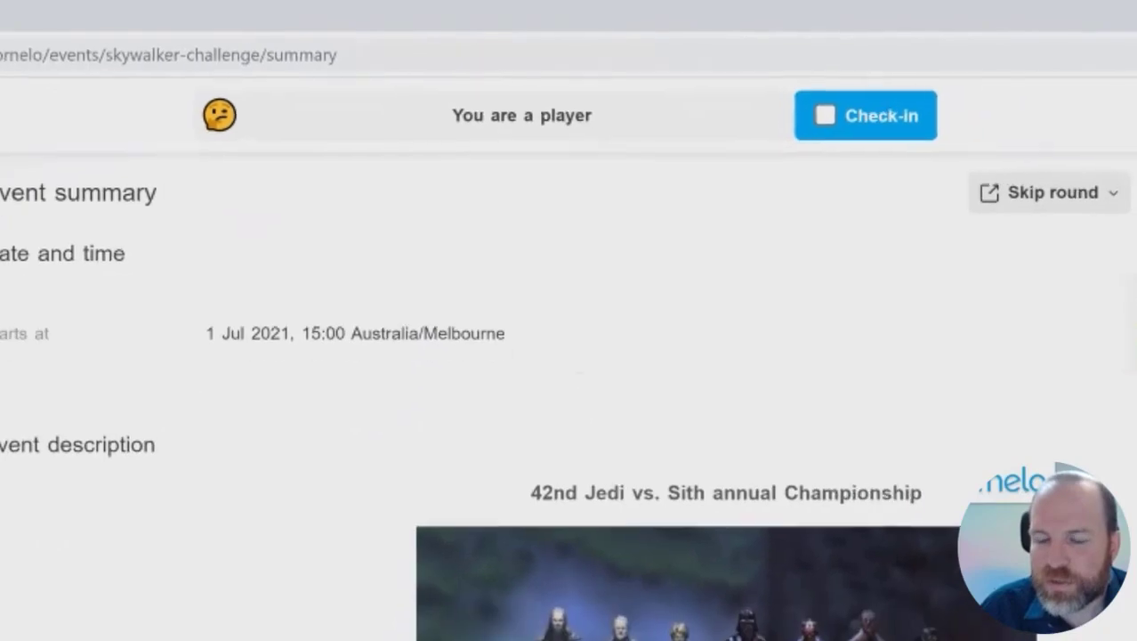
pyautogui.hotkey('ctrl', 'l')
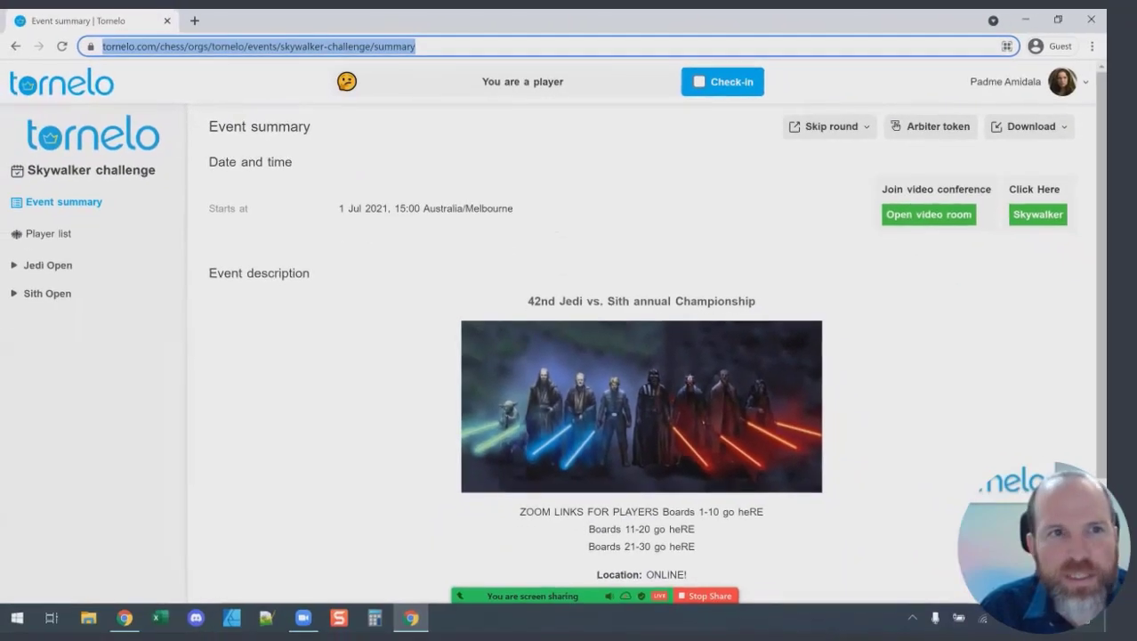
pyautogui.press('Escape')
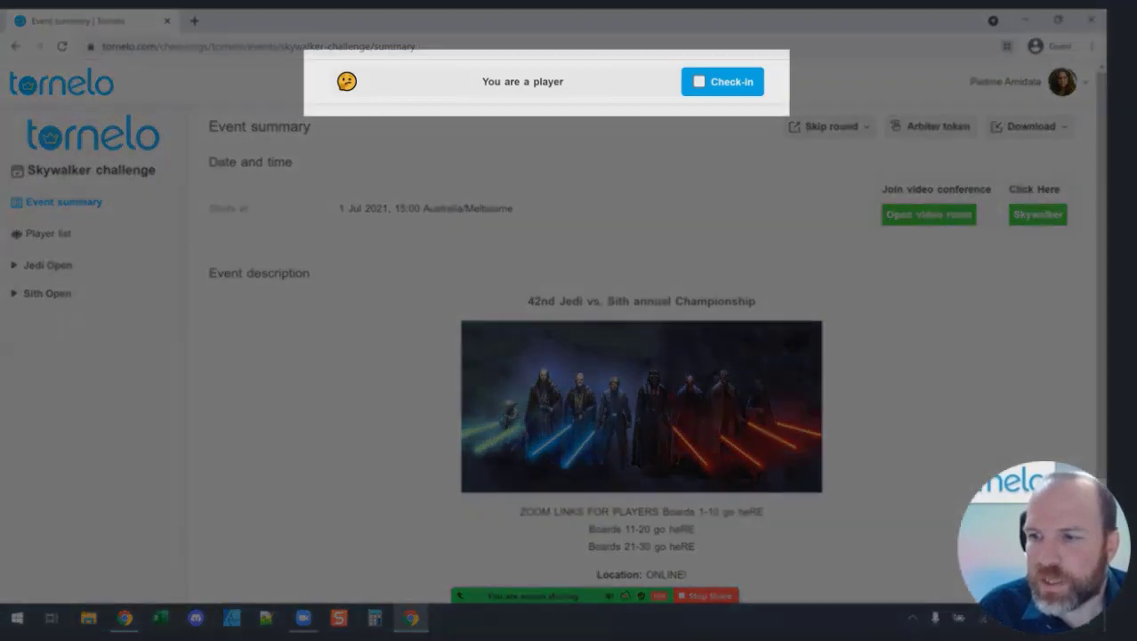
pyautogui.moveTo(482, 81); pyautogui.dragTo(564, 81)
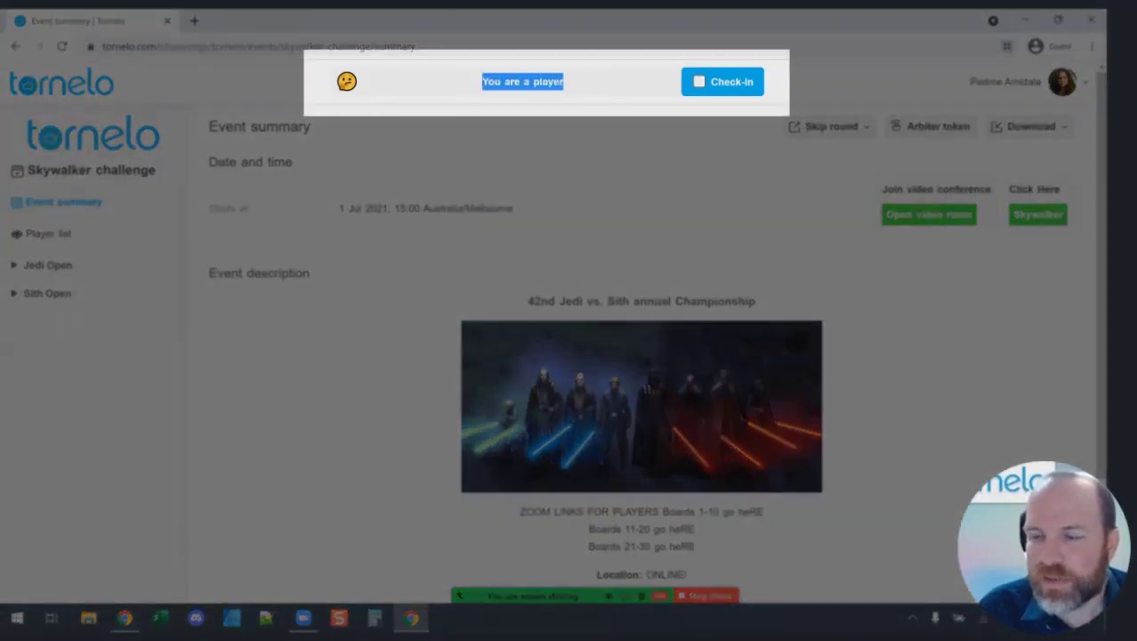
# Clear the highlight on the 'You are a player' status.
pyautogui.click(564, 81)
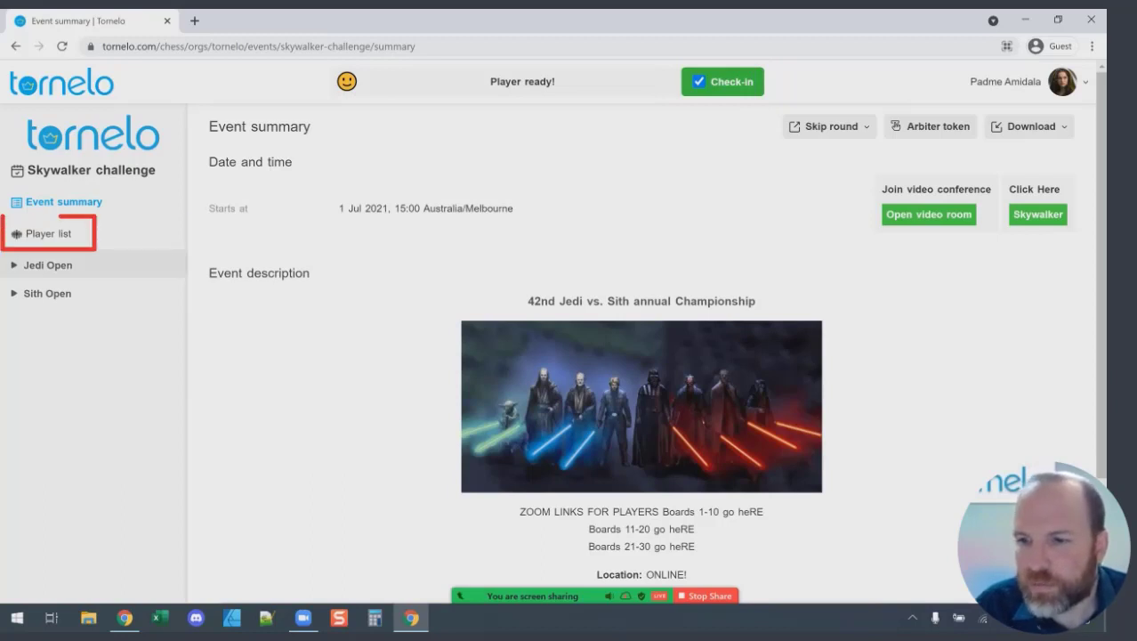
# Open the Skywalker challenge player list and view its Ready/Absent filter options.
pyautogui.click(49, 233)
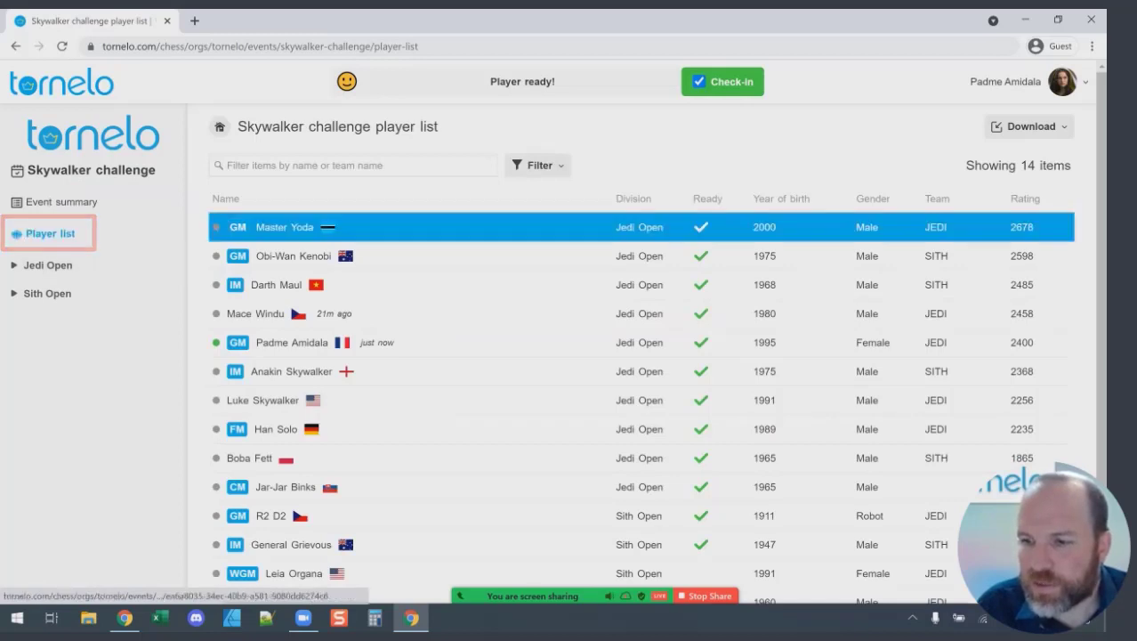
pyautogui.scroll(-1, 445, 289)
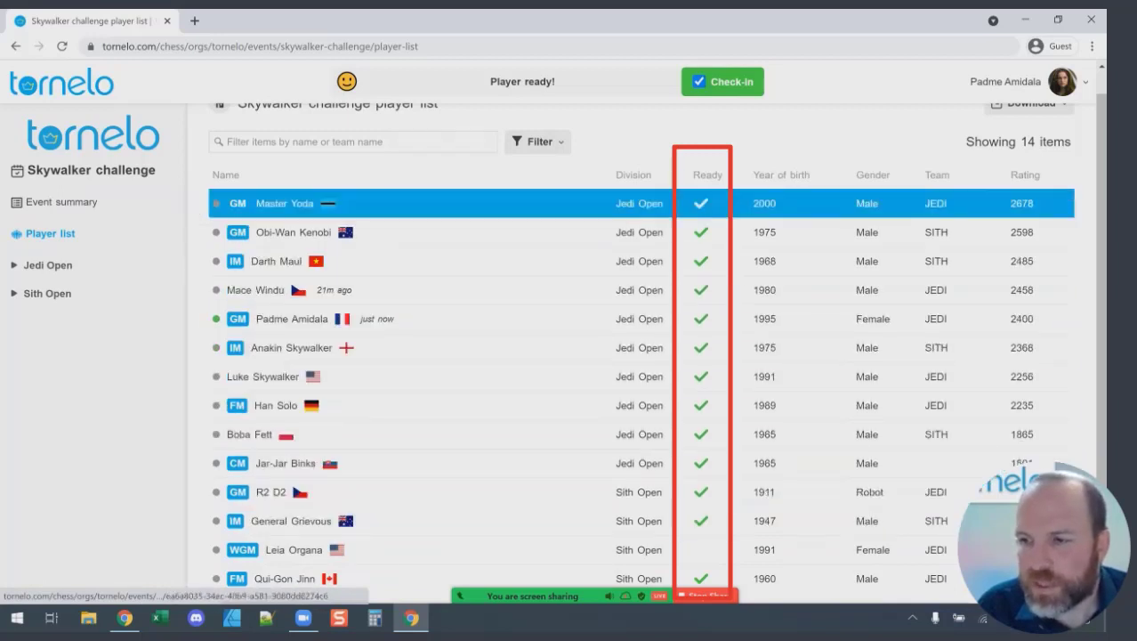
pyautogui.click(537, 141)
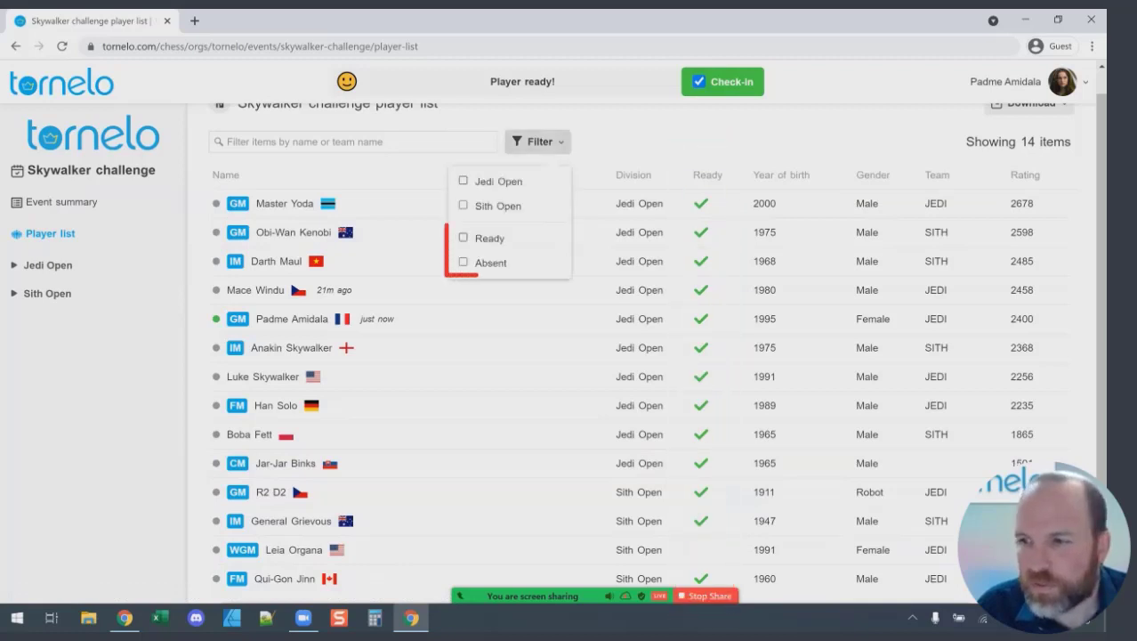
pyautogui.press('Escape')
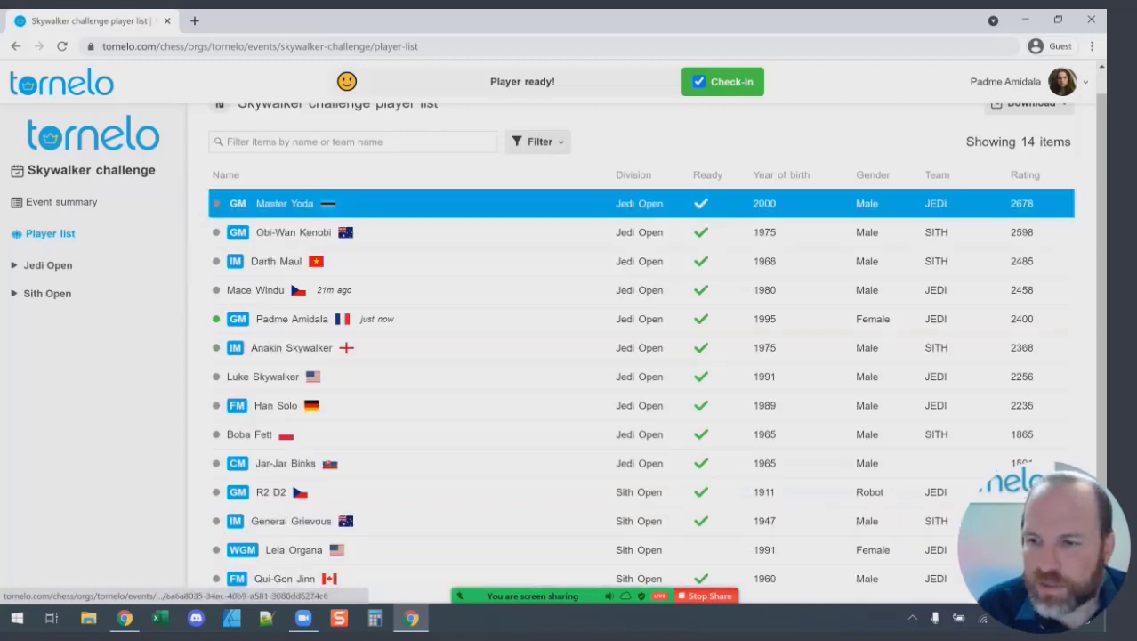
pyautogui.moveTo(198, 302)
pyautogui.mouseDown()
pyautogui.moveTo(197, 331)
pyautogui.moveTo(233, 313)
pyautogui.moveTo(197, 304)
pyautogui.mouseUp()
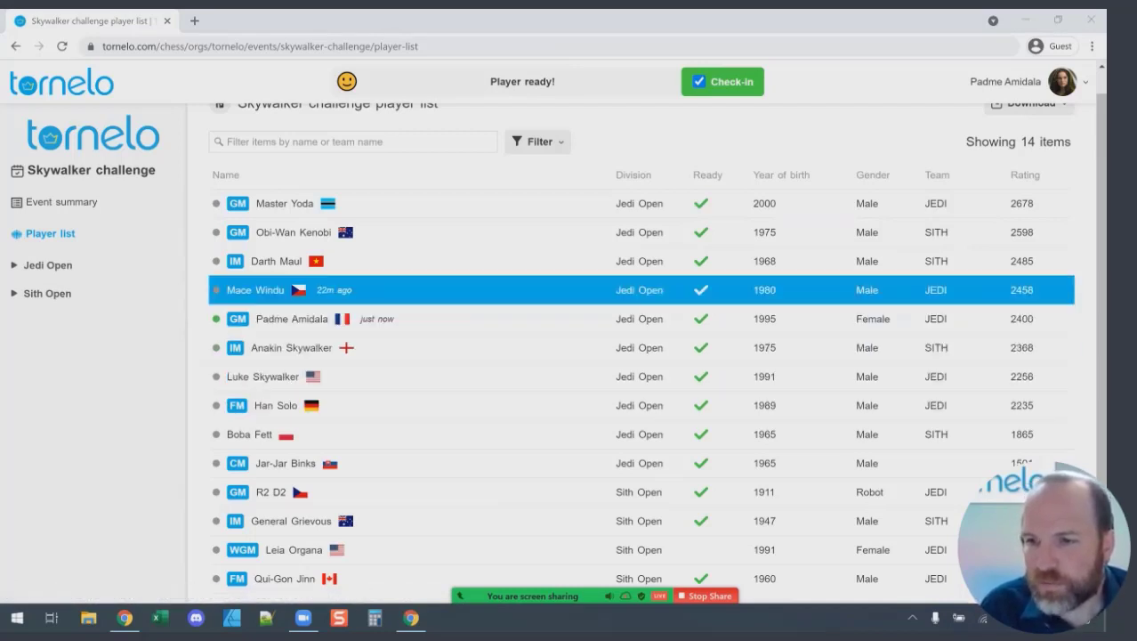
pyautogui.scroll(1, 623, 284)
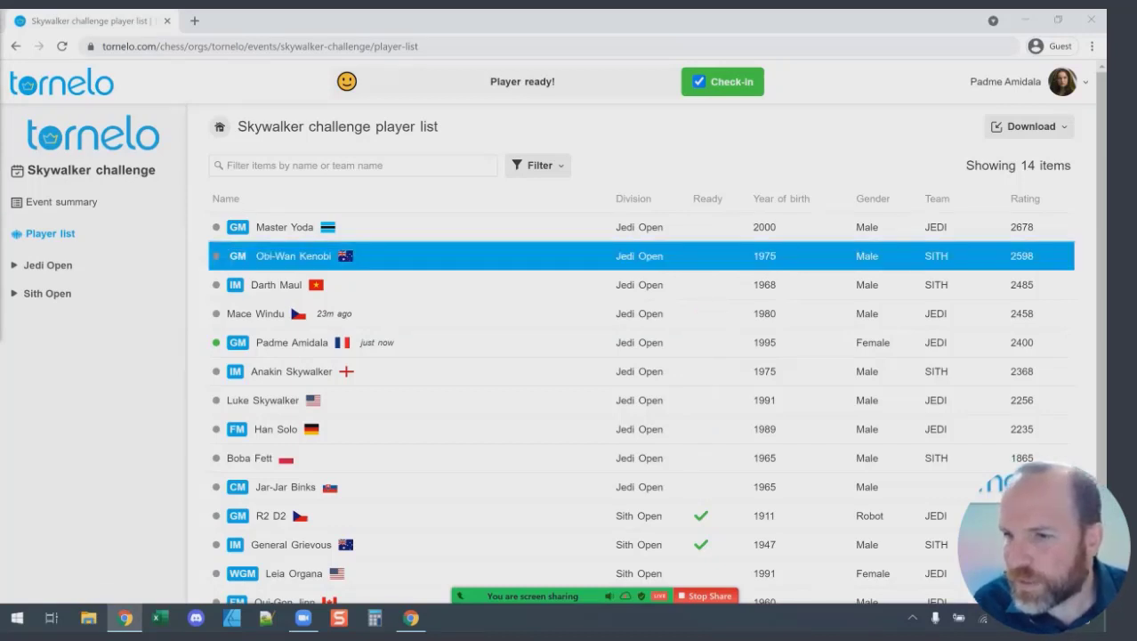
# Scroll the player list while waiting for the round's board pairing.
pyautogui.scroll(-1, 640, 339)
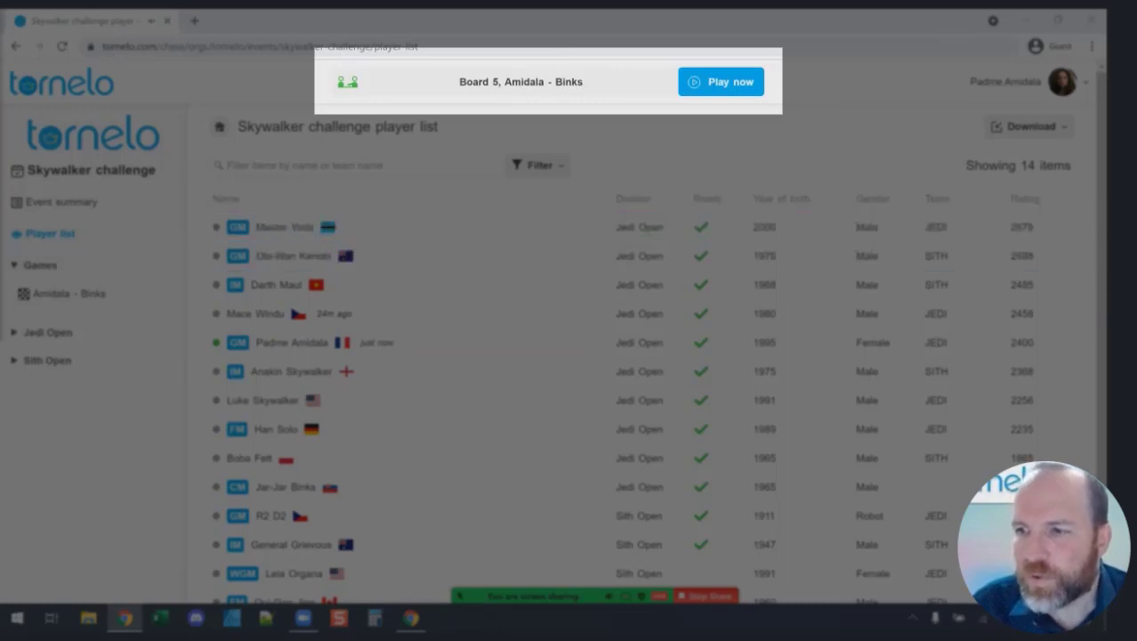
# Wait in the other browser window until the opponent joins the board 5 game, with both clocks at 10:00.
pyautogui.doubleClick(463, 81)
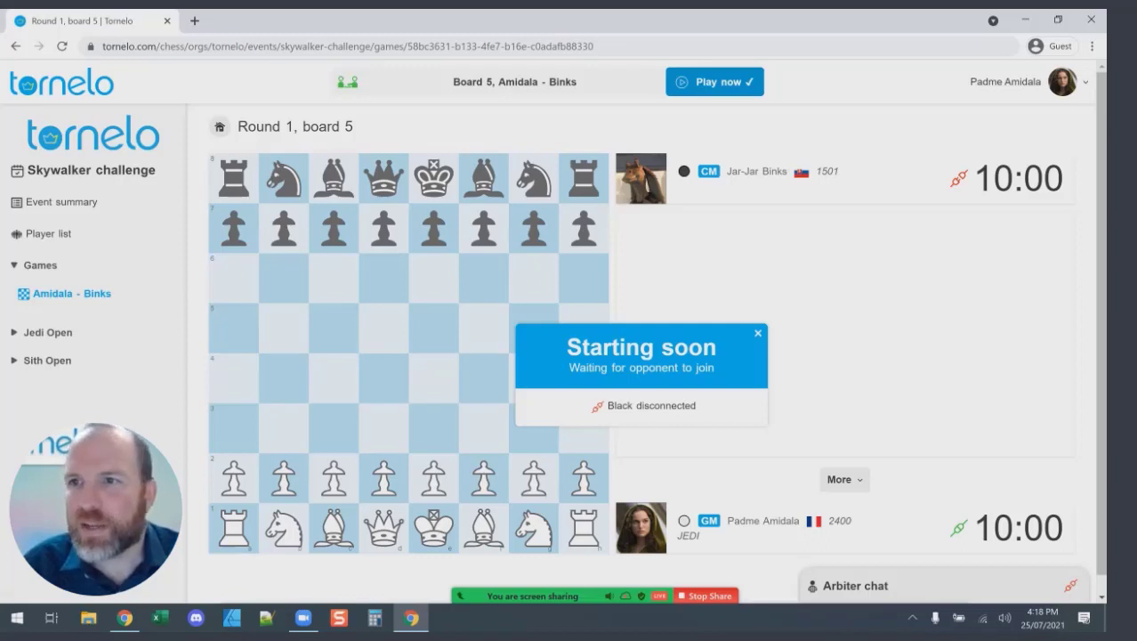
pyautogui.hotkey('alt', 'Tab')
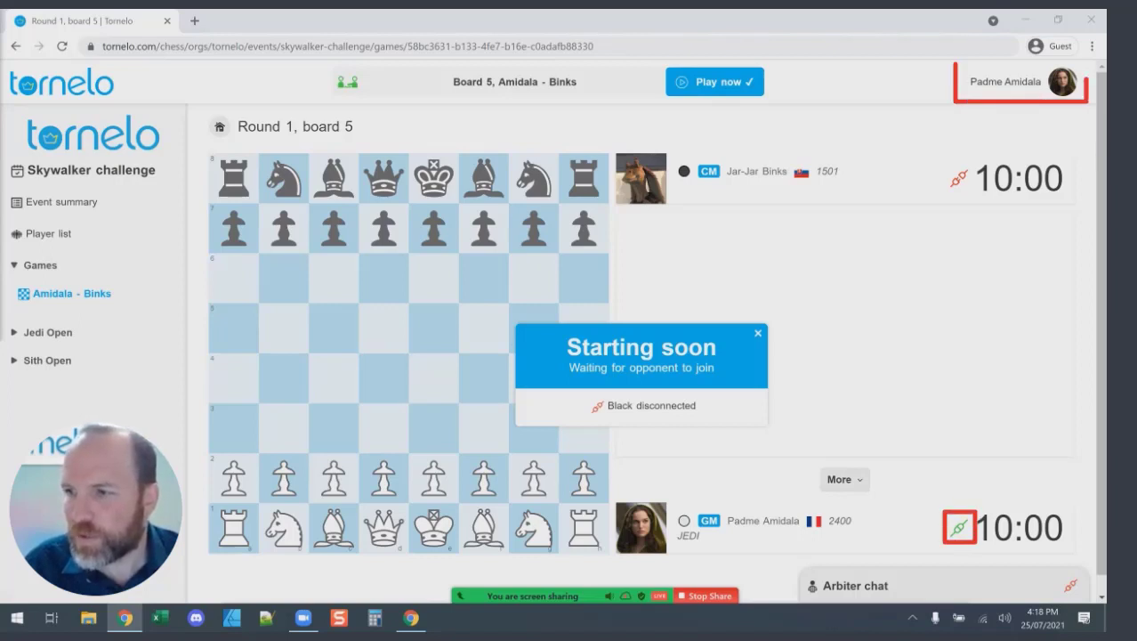
pyautogui.moveTo(970, 81); pyautogui.dragTo(1028, 82)
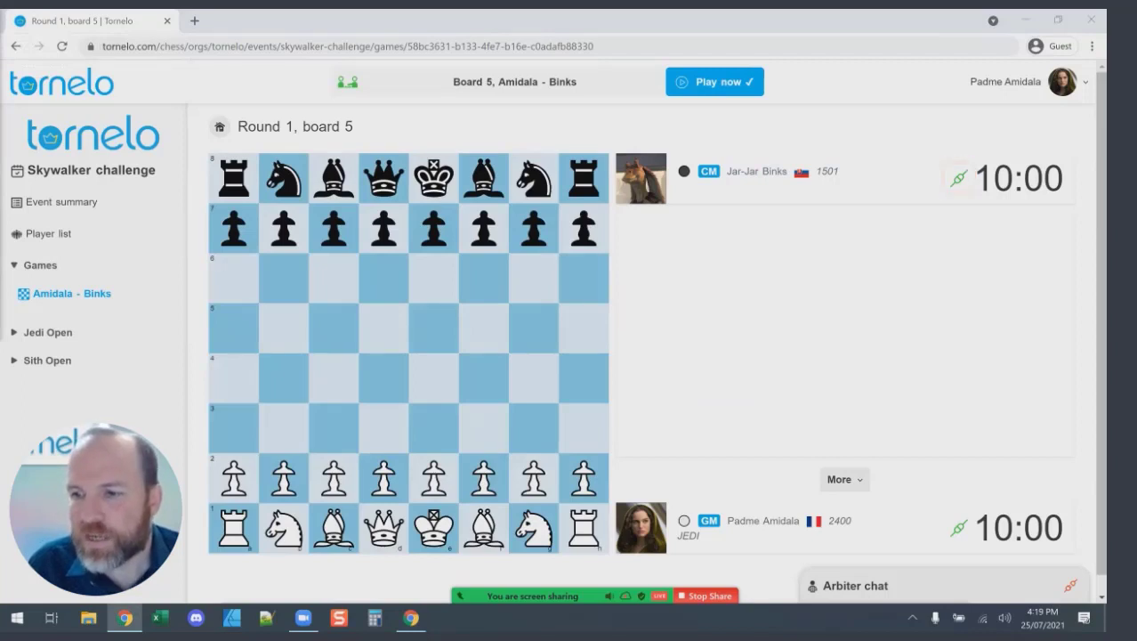
# Play 1.e4, 2.Bc4 and 3.Qh5 as White against Black's e5 and Bc5.
pyautogui.moveTo(434, 477); pyautogui.dragTo(433, 377)
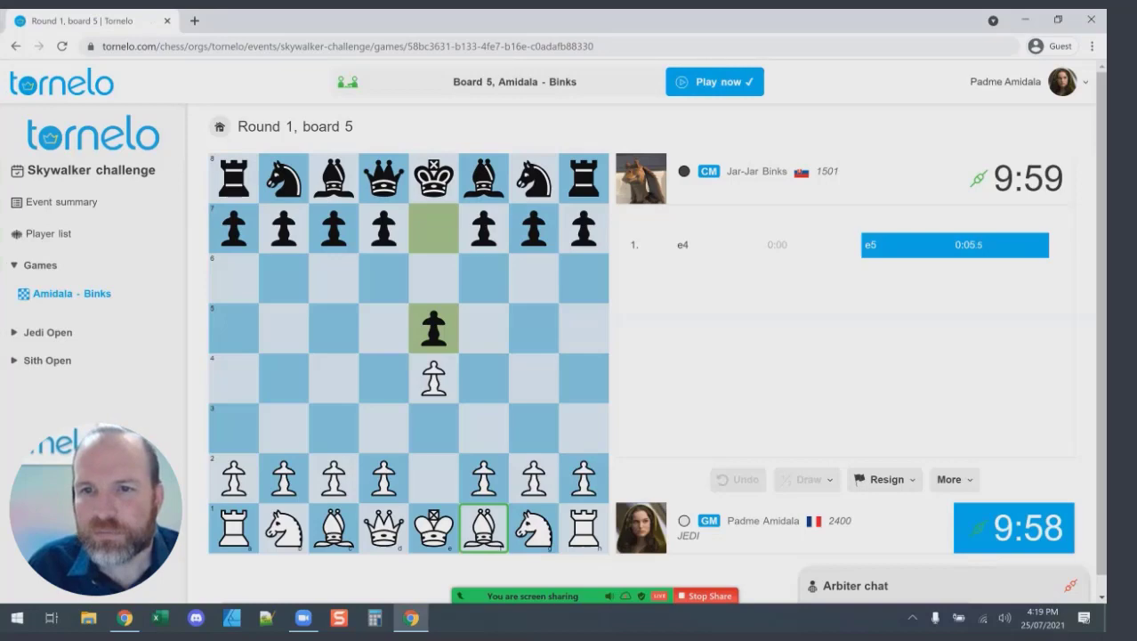
pyautogui.click(334, 377)
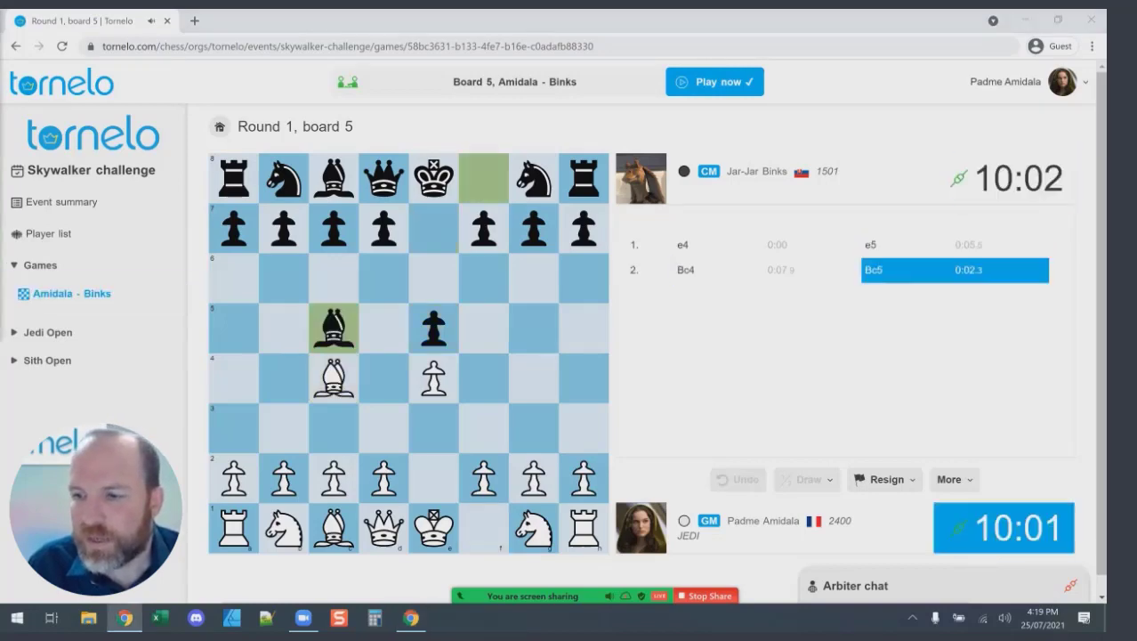
pyautogui.moveTo(383, 528); pyautogui.dragTo(583, 327)
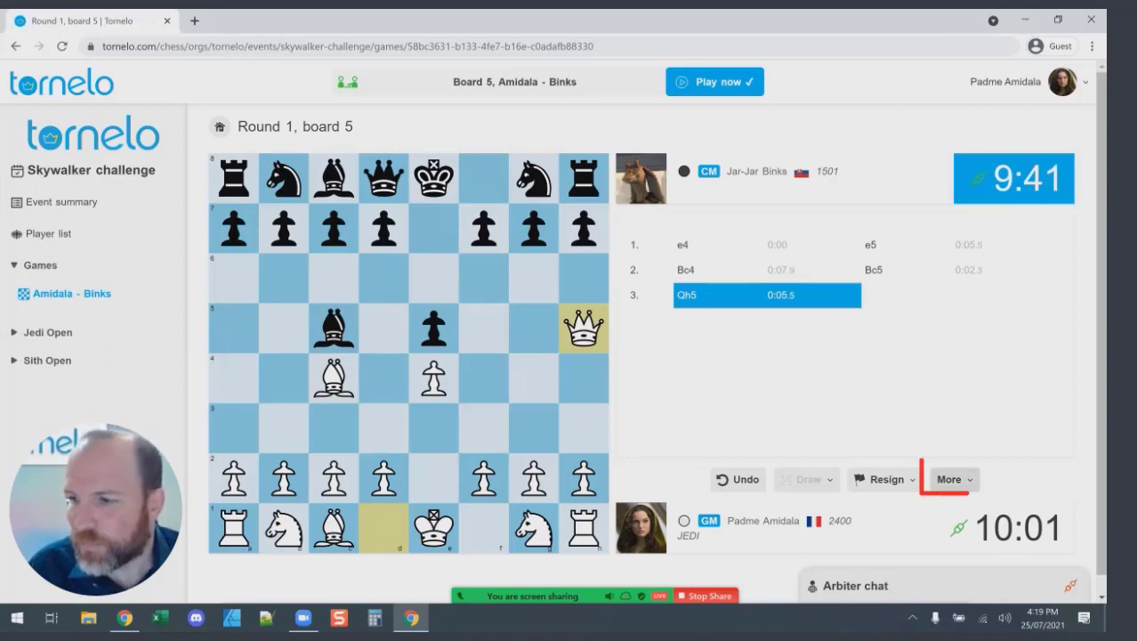
pyautogui.click(954, 479)
pyautogui.scroll(-1, 992, 507)
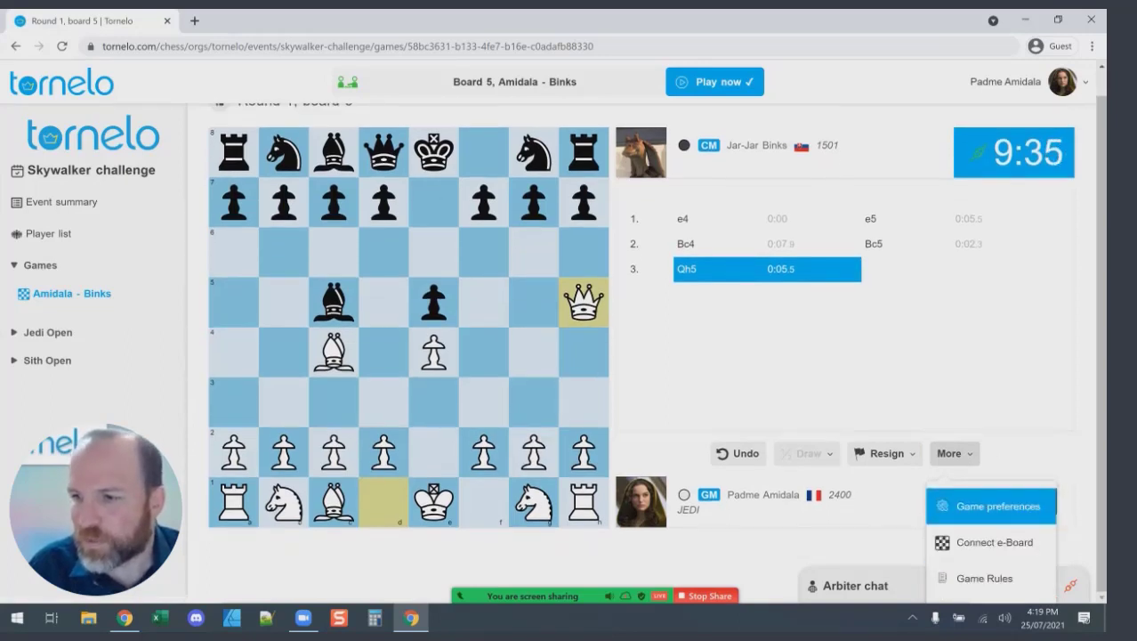
pyautogui.click(985, 578)
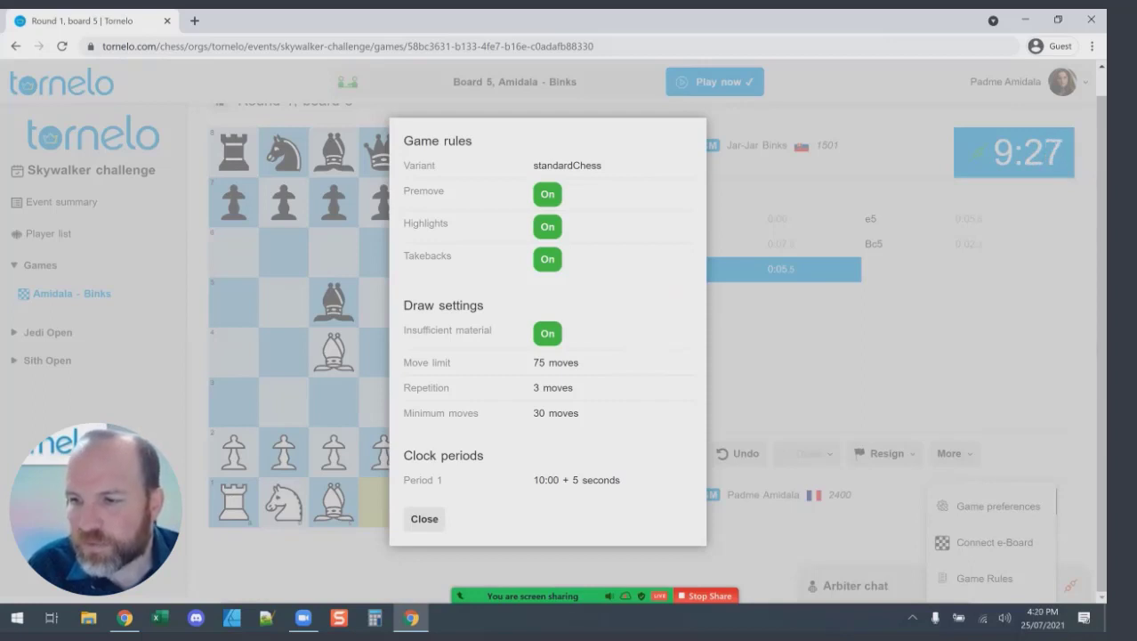
pyautogui.moveTo(534, 479); pyautogui.dragTo(582, 480)
pyautogui.click(578, 480)
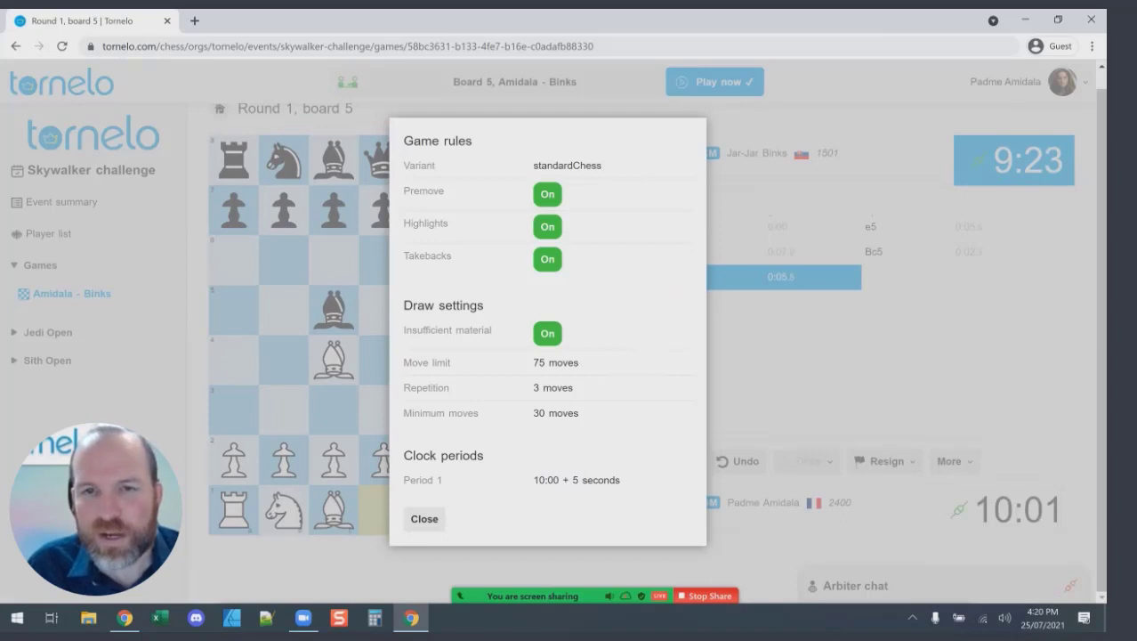
pyautogui.moveTo(406, 329); pyautogui.dragTo(451, 363)
pyautogui.click(451, 362)
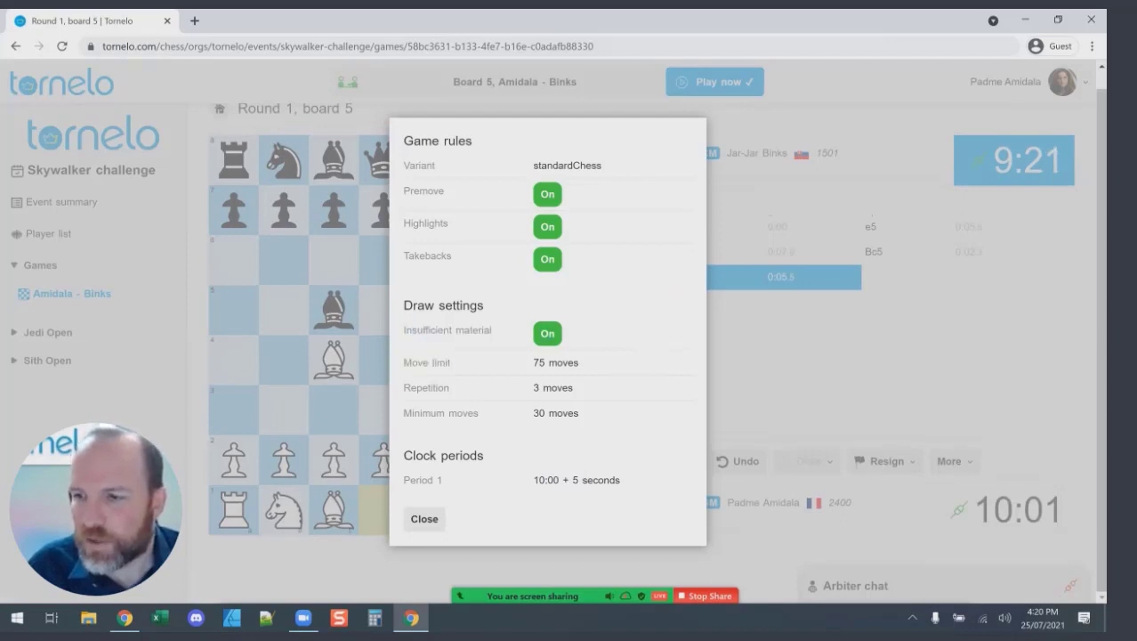
pyautogui.moveTo(406, 329); pyautogui.dragTo(450, 362)
pyautogui.click(450, 362)
pyautogui.moveTo(534, 362); pyautogui.dragTo(547, 362)
pyautogui.click(547, 362)
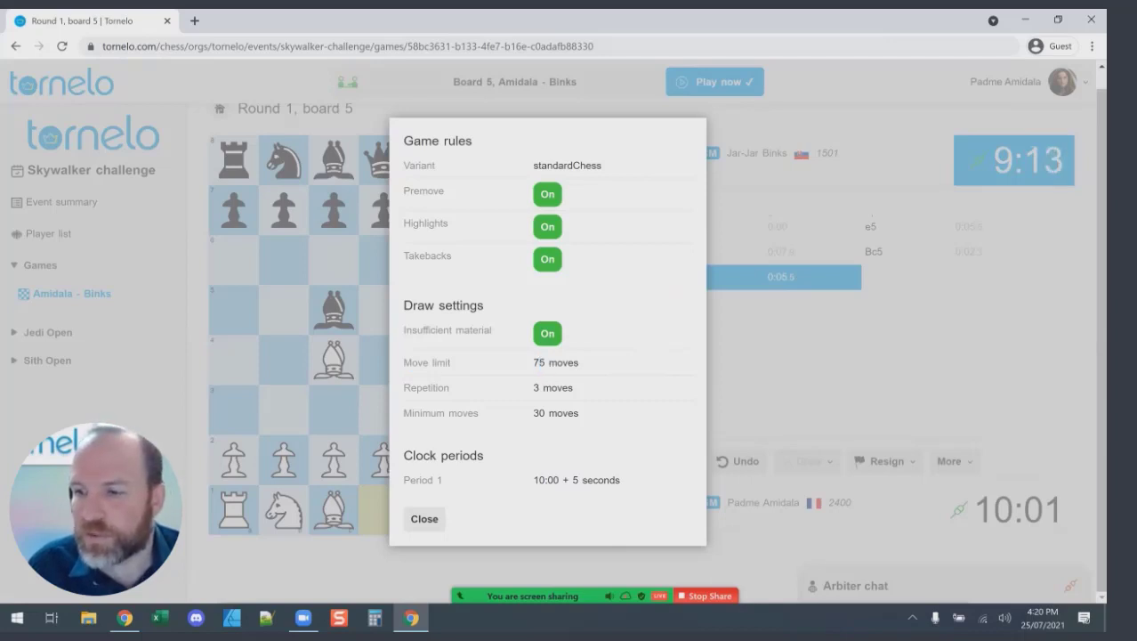
pyautogui.moveTo(415, 387); pyautogui.dragTo(450, 387)
pyautogui.click(449, 387)
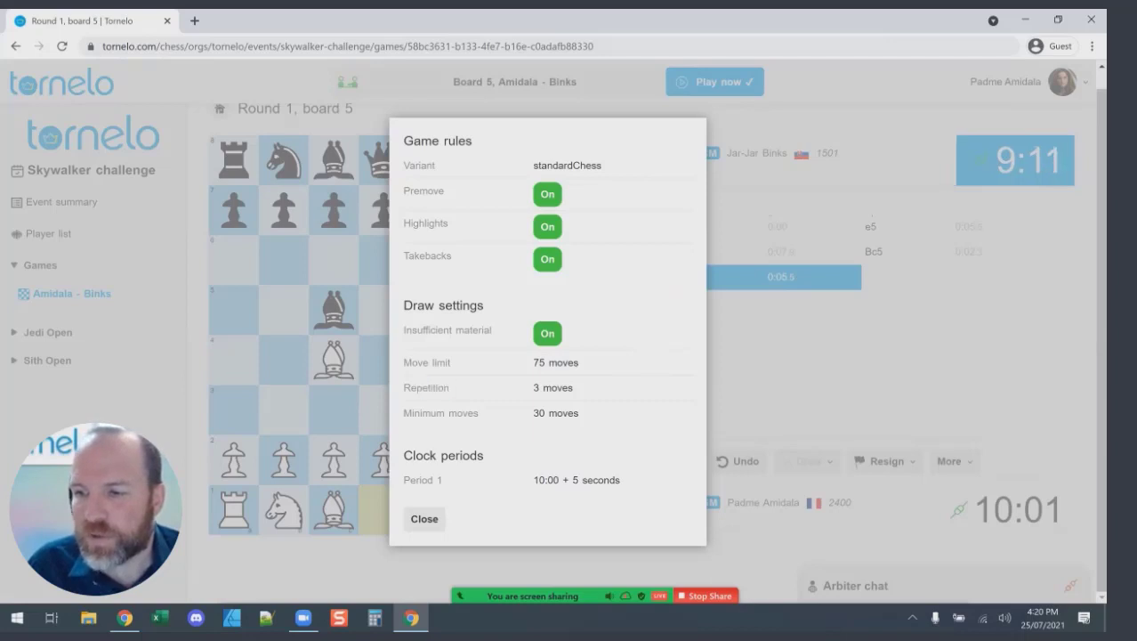
pyautogui.moveTo(411, 413); pyautogui.dragTo(438, 413)
pyautogui.click(438, 412)
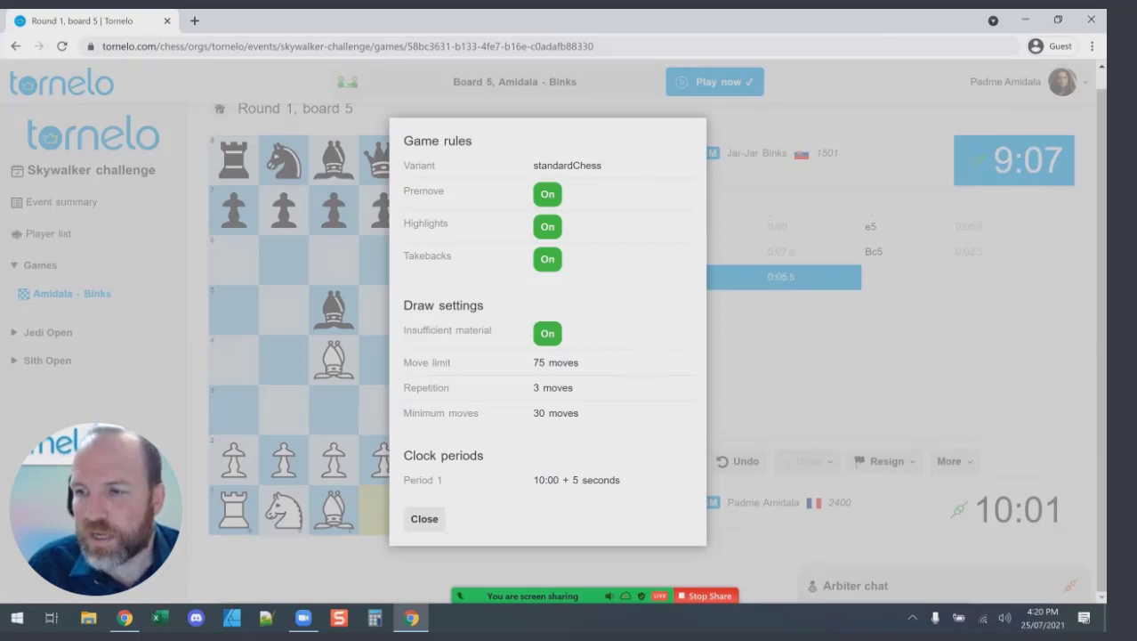
pyautogui.doubleClick(423, 190)
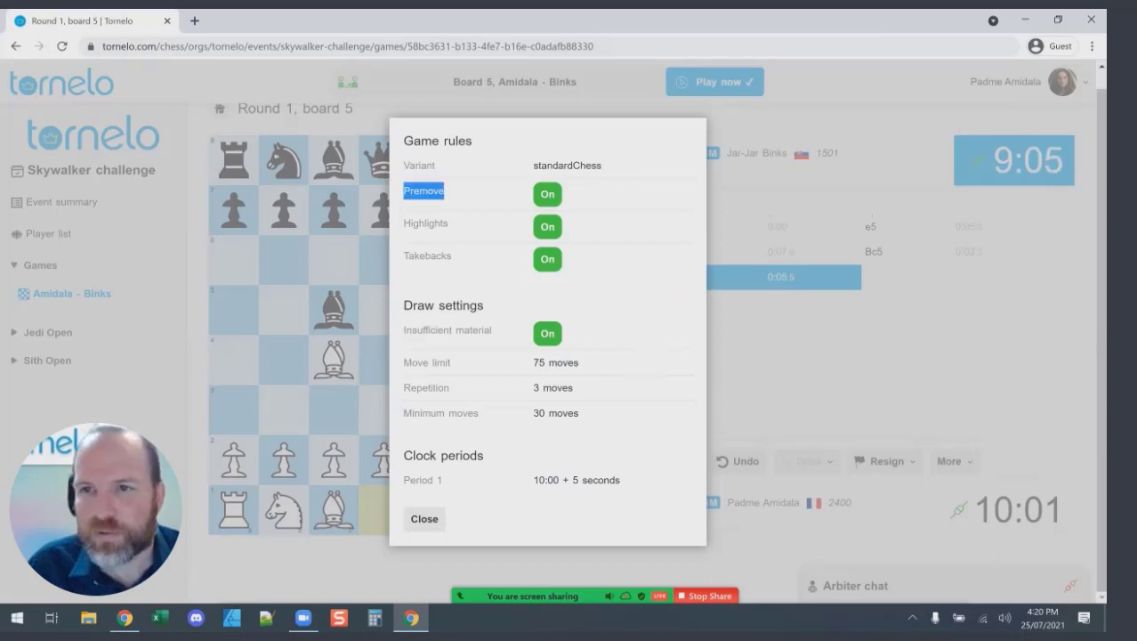
pyautogui.click(424, 191)
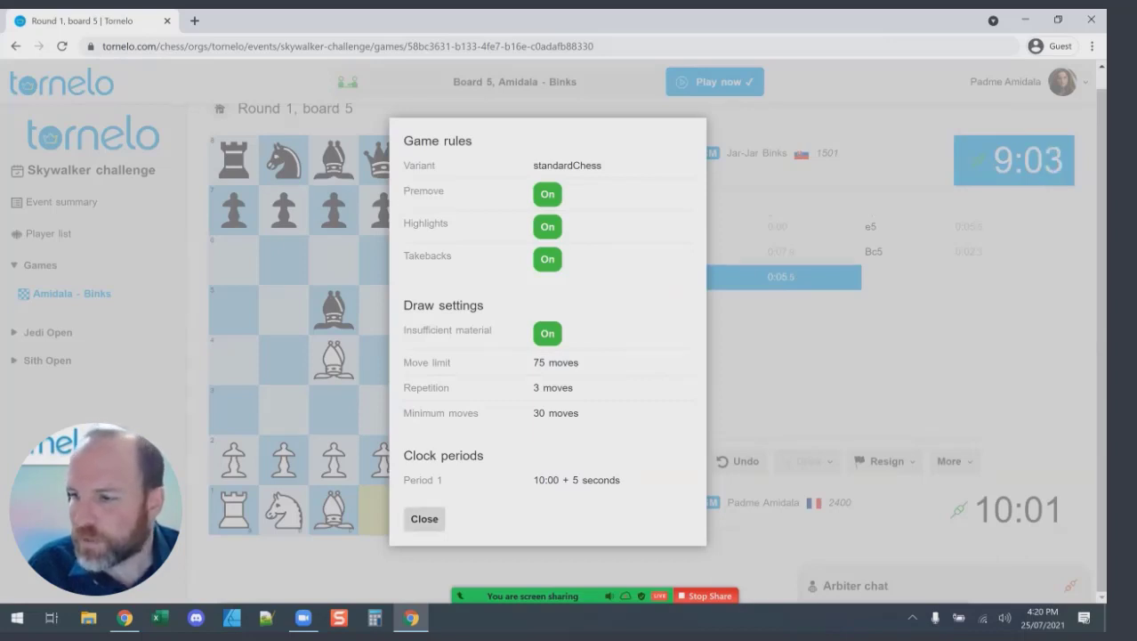
pyautogui.click(424, 518)
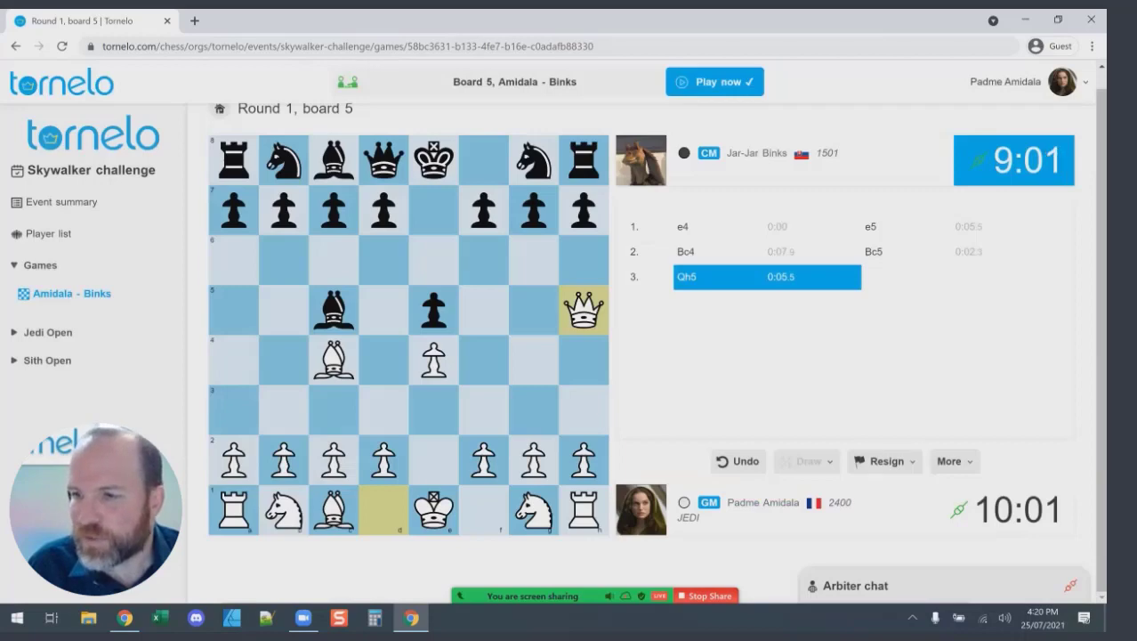
# In Game preferences, enable Allow premove and leave auto-queen and move confirmation off.
pyautogui.click(954, 461)
pyautogui.click(997, 513)
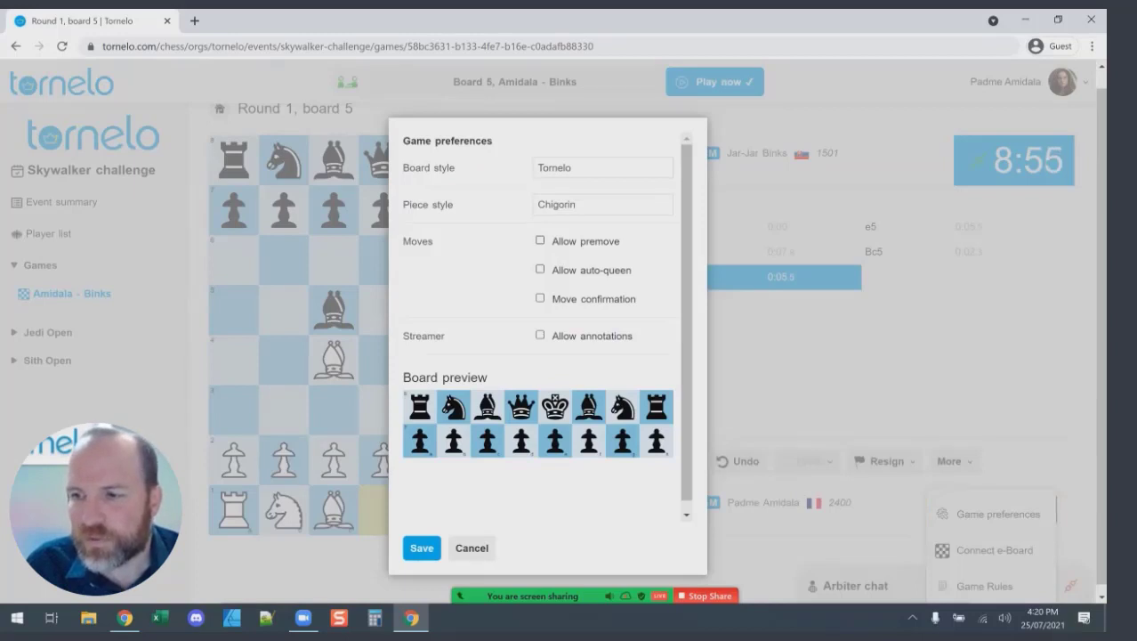
pyautogui.click(539, 240)
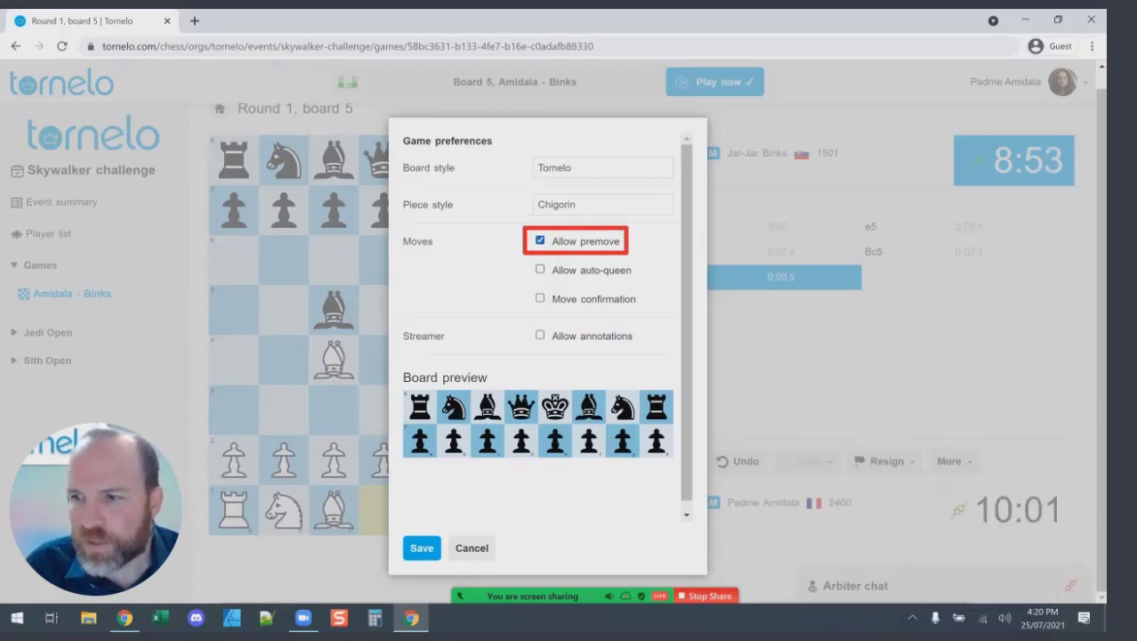
pyautogui.click(539, 269)
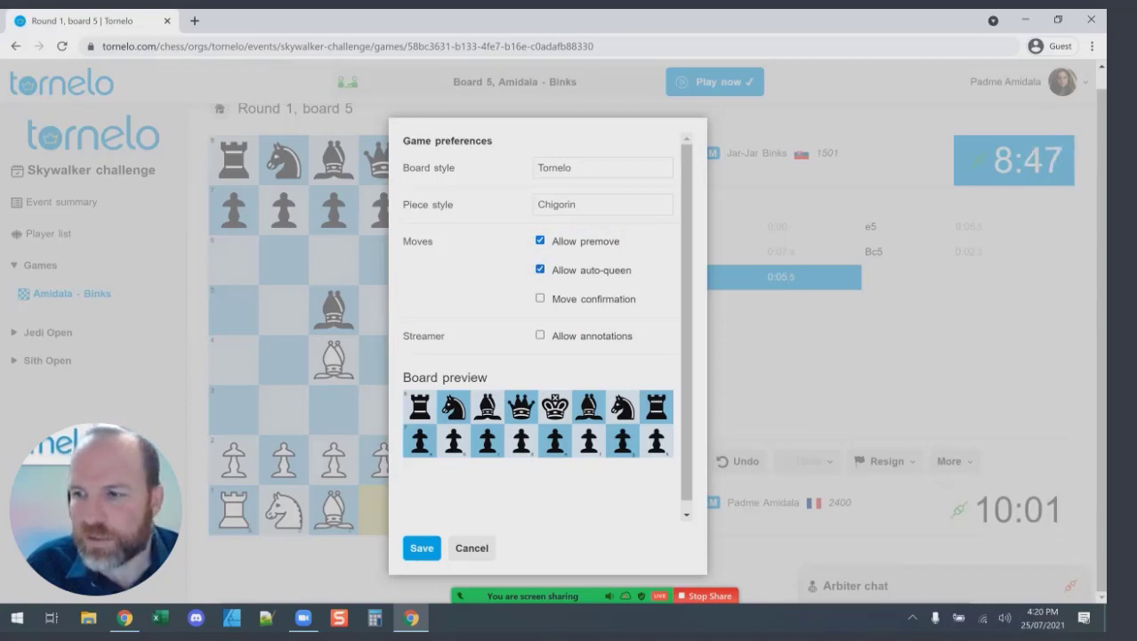
pyautogui.click(539, 268)
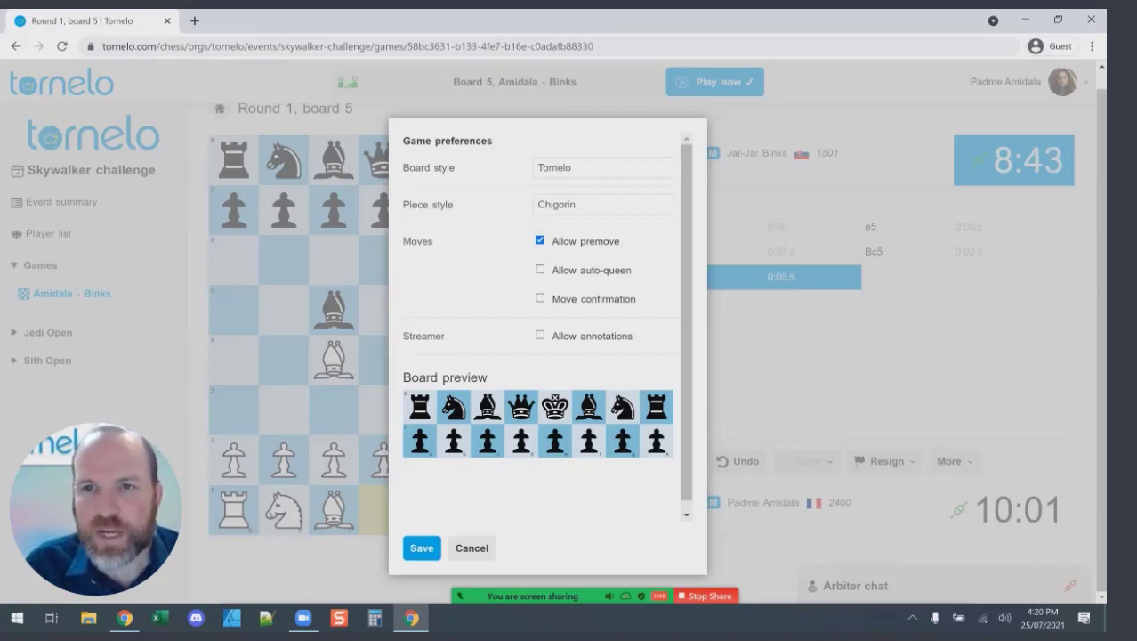
pyautogui.click(539, 298)
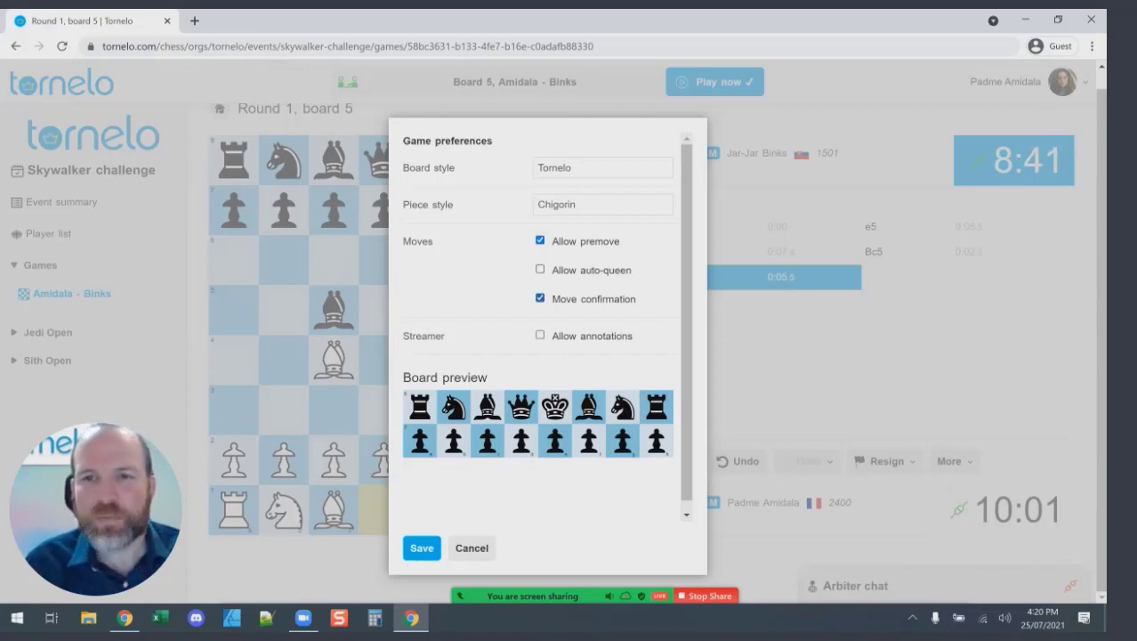
pyautogui.click(540, 298)
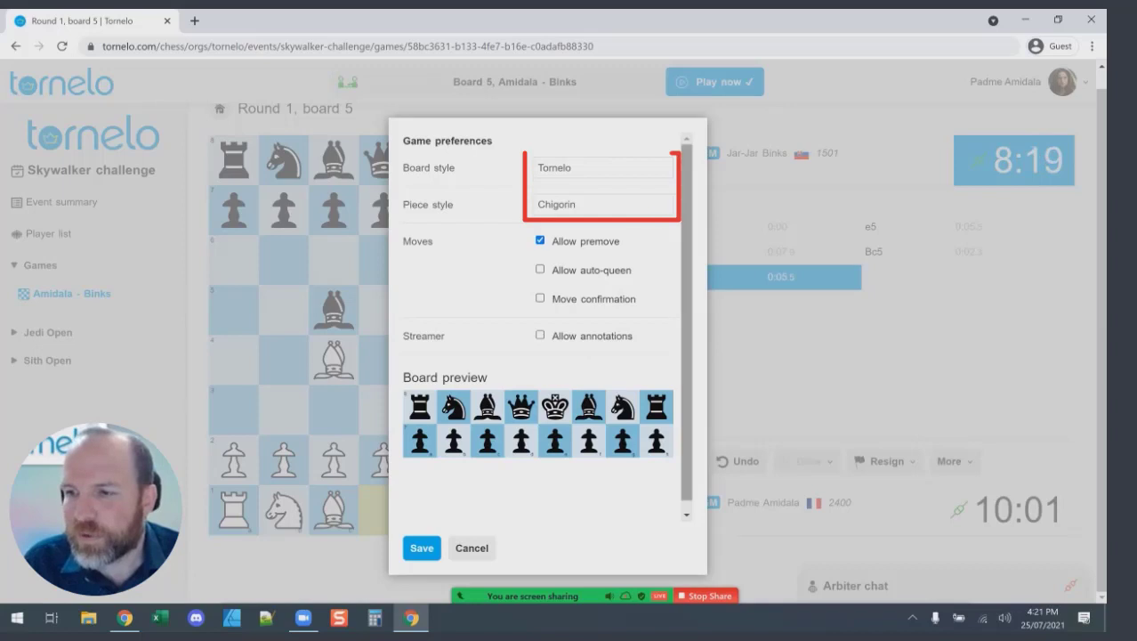
# Choose the Plum board style and Schlechter pieces, then save the preferences.
pyautogui.click(603, 168)
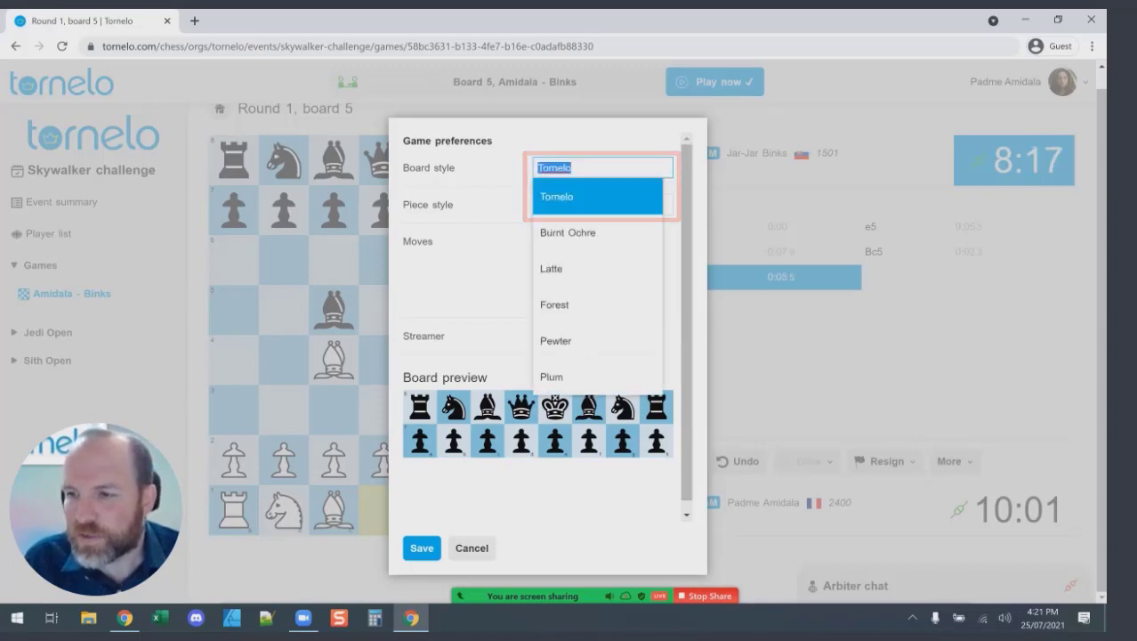
pyautogui.click(584, 228)
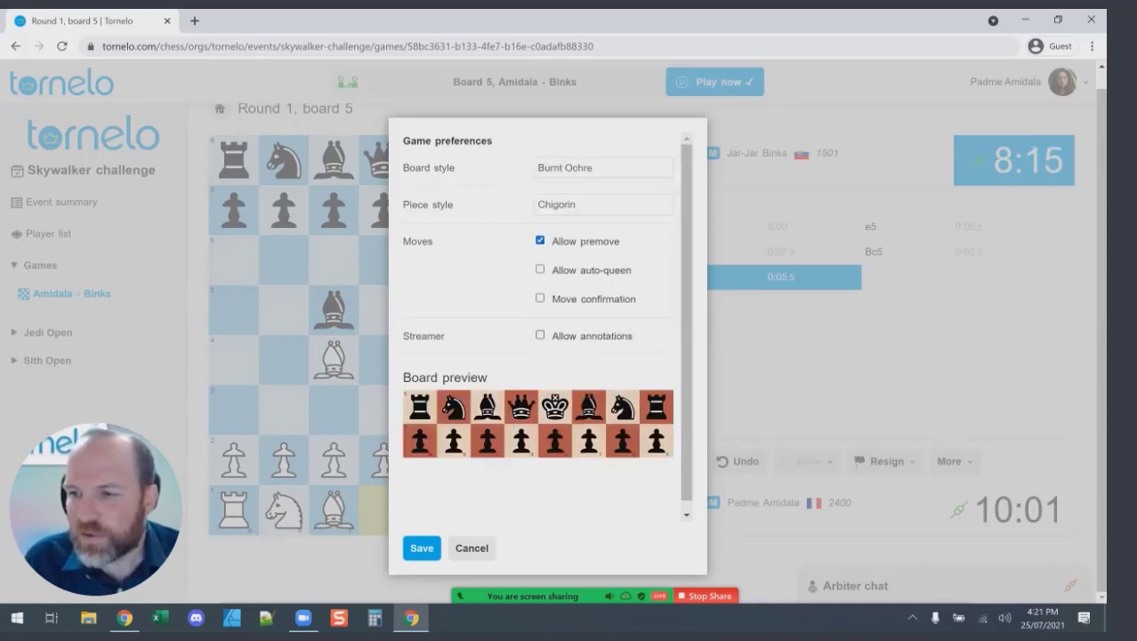
pyautogui.click(602, 203)
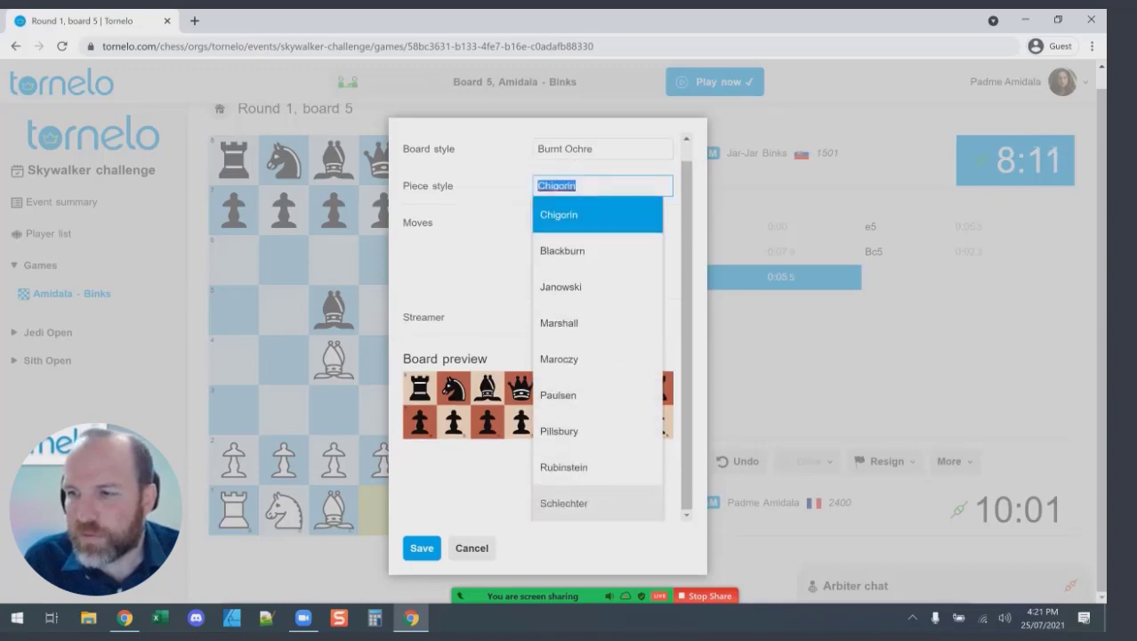
pyautogui.click(564, 506)
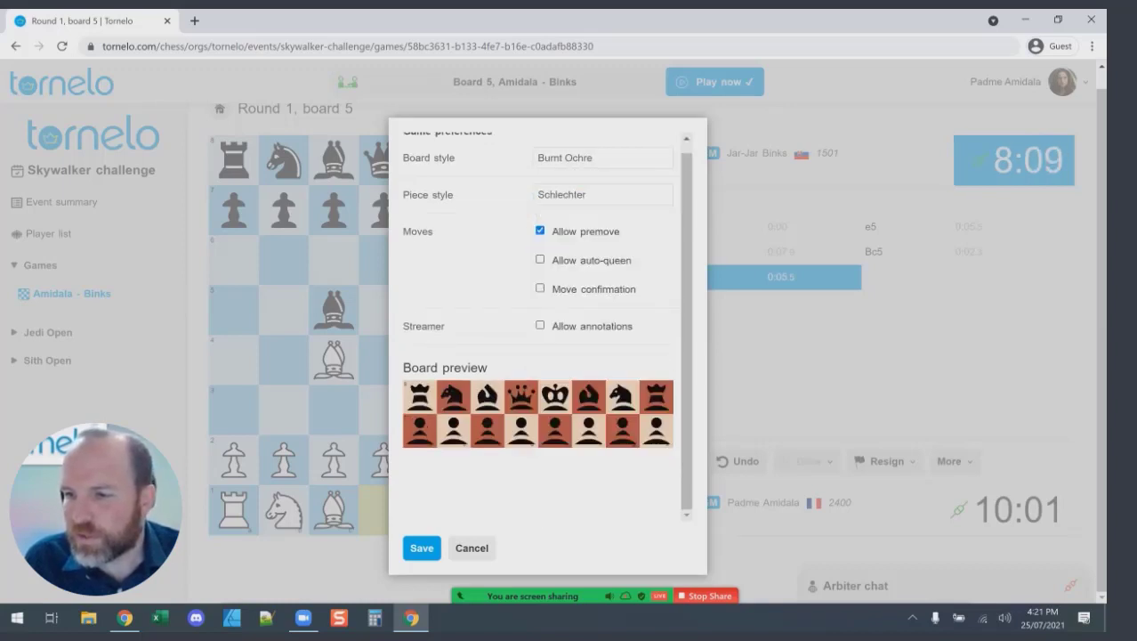
pyautogui.click(604, 158)
pyautogui.click(561, 369)
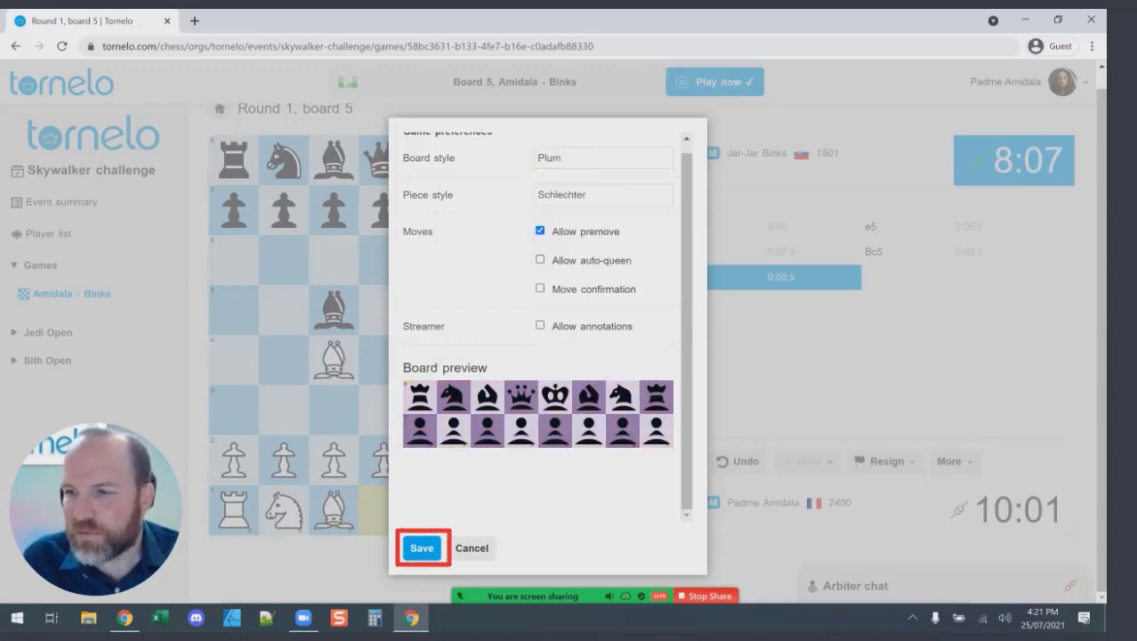
pyautogui.press('Return')
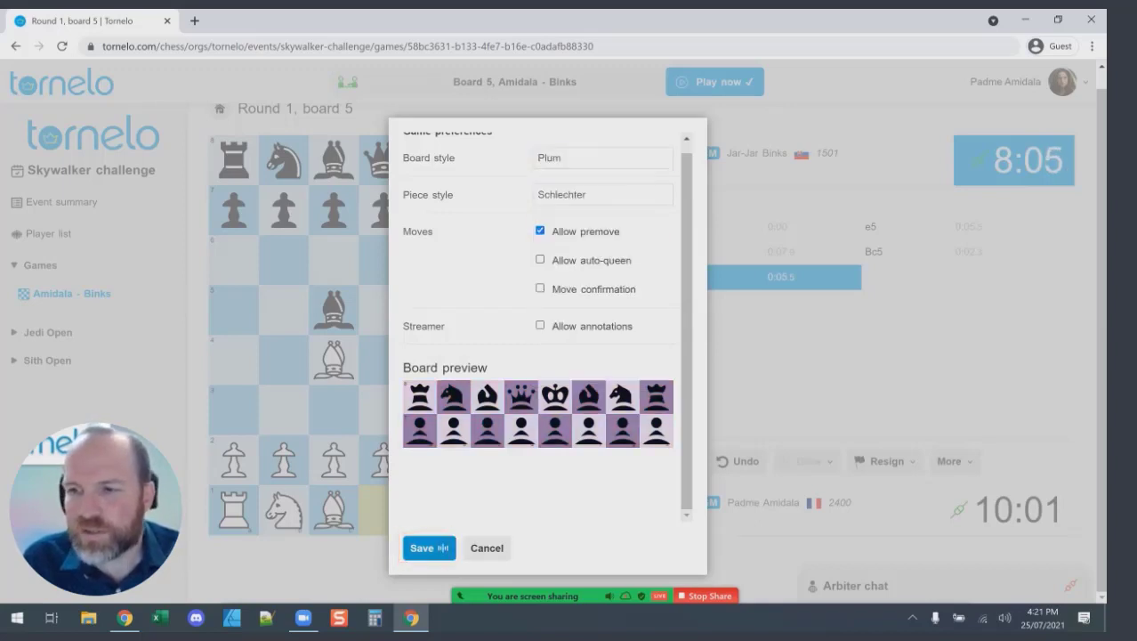
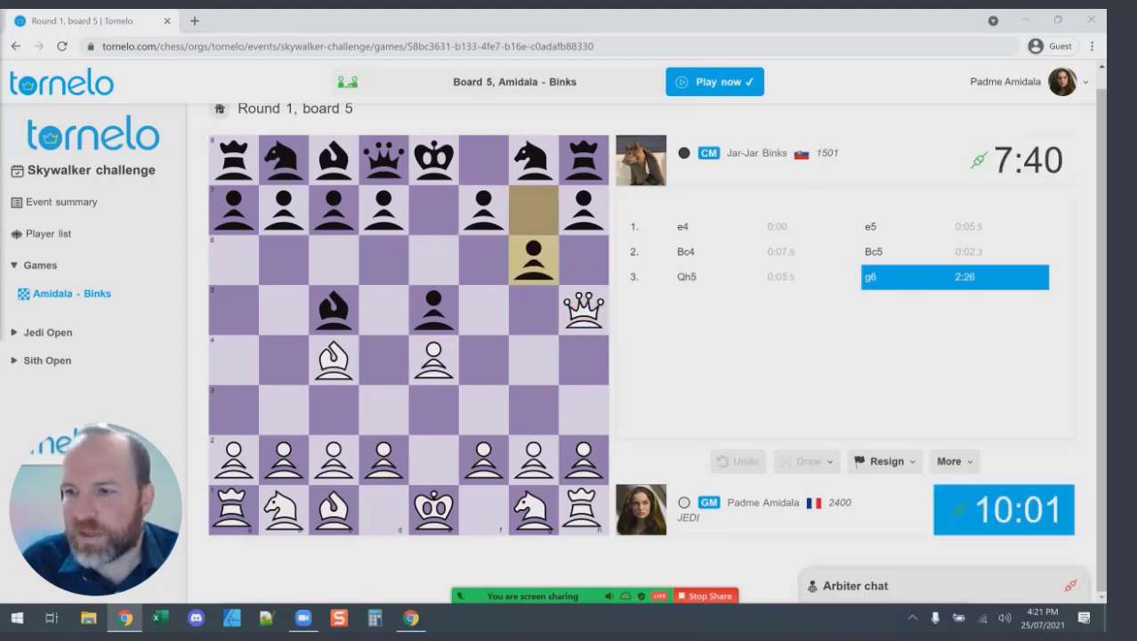
# Retreat the white queen from h5 to f3 (4.Qf3), then dismiss the Resign option without resigning.
pyautogui.moveTo(584, 310); pyautogui.dragTo(483, 206)
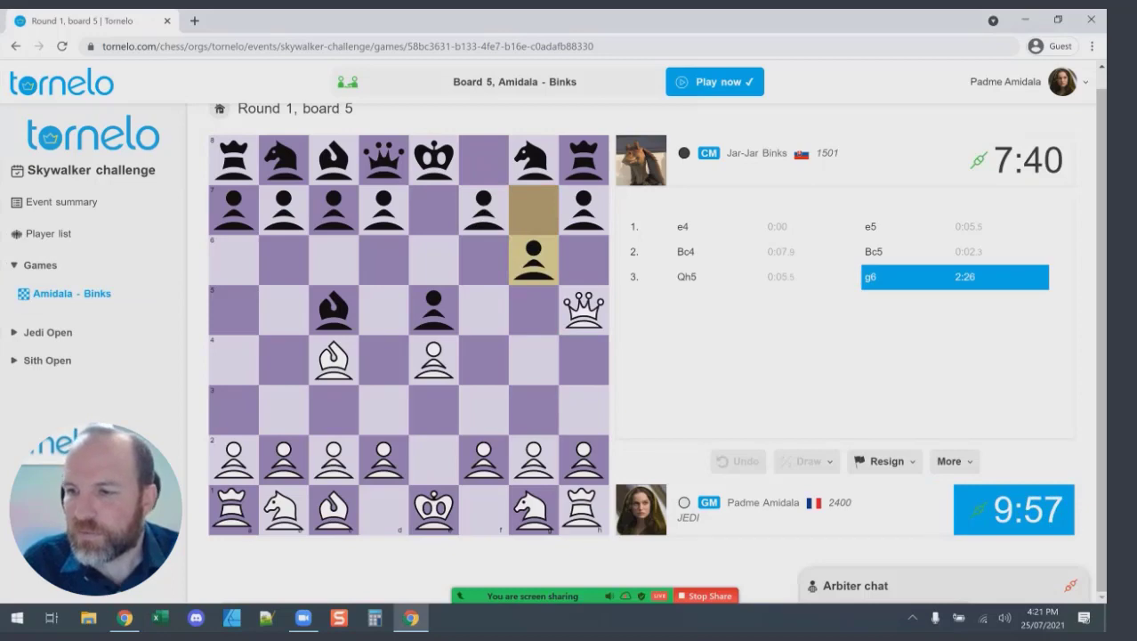
pyautogui.moveTo(584, 310); pyautogui.dragTo(483, 409)
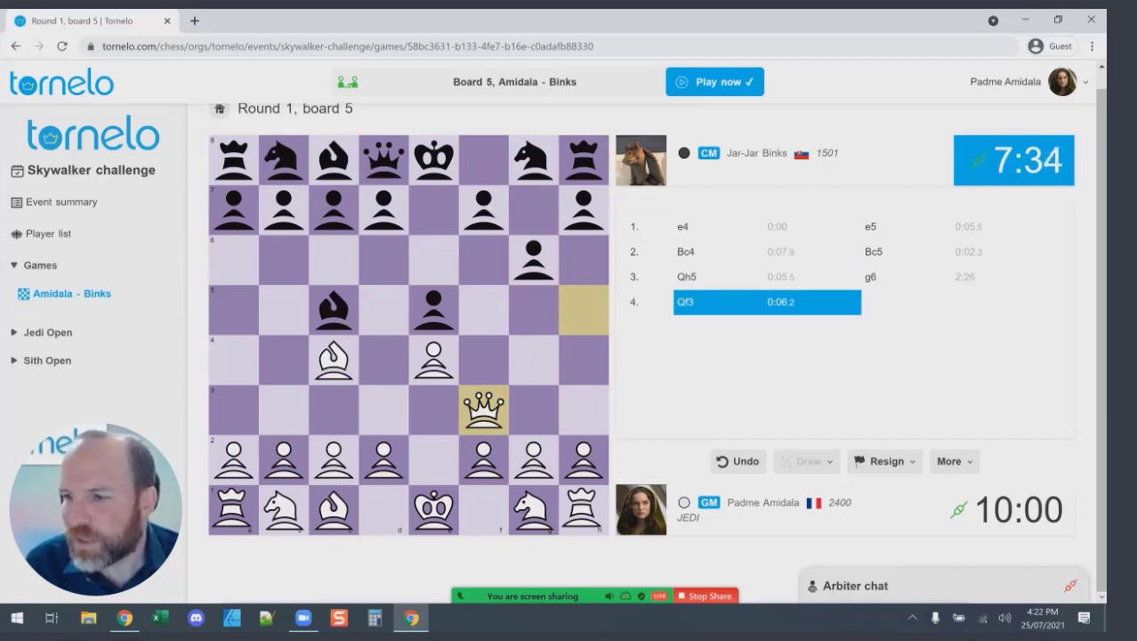
pyautogui.click(886, 461)
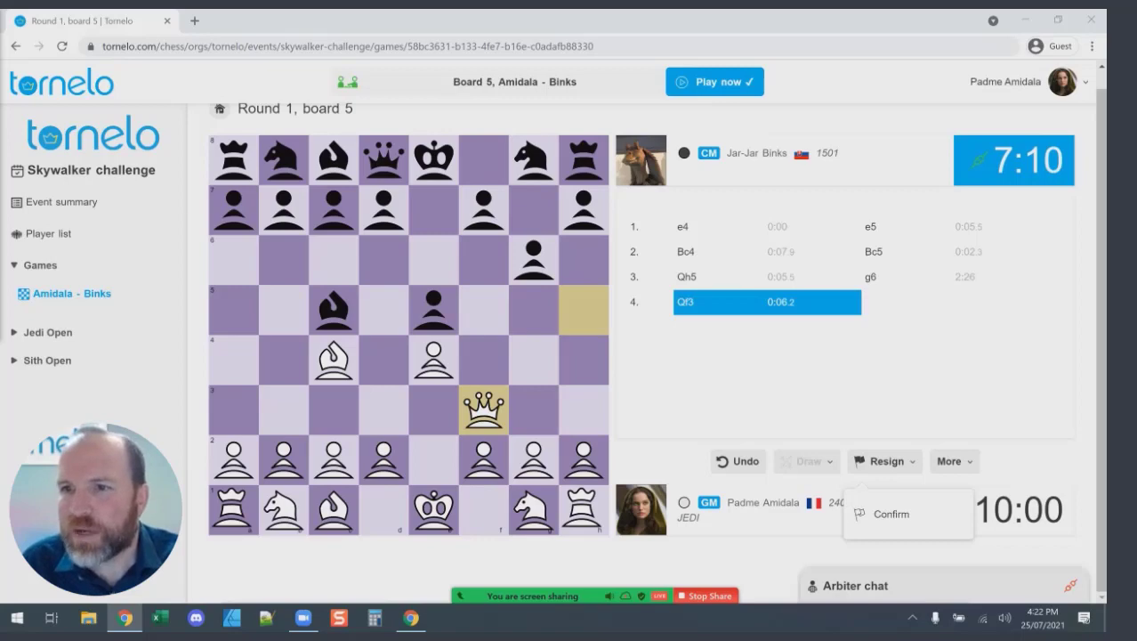
pyautogui.press('Escape')
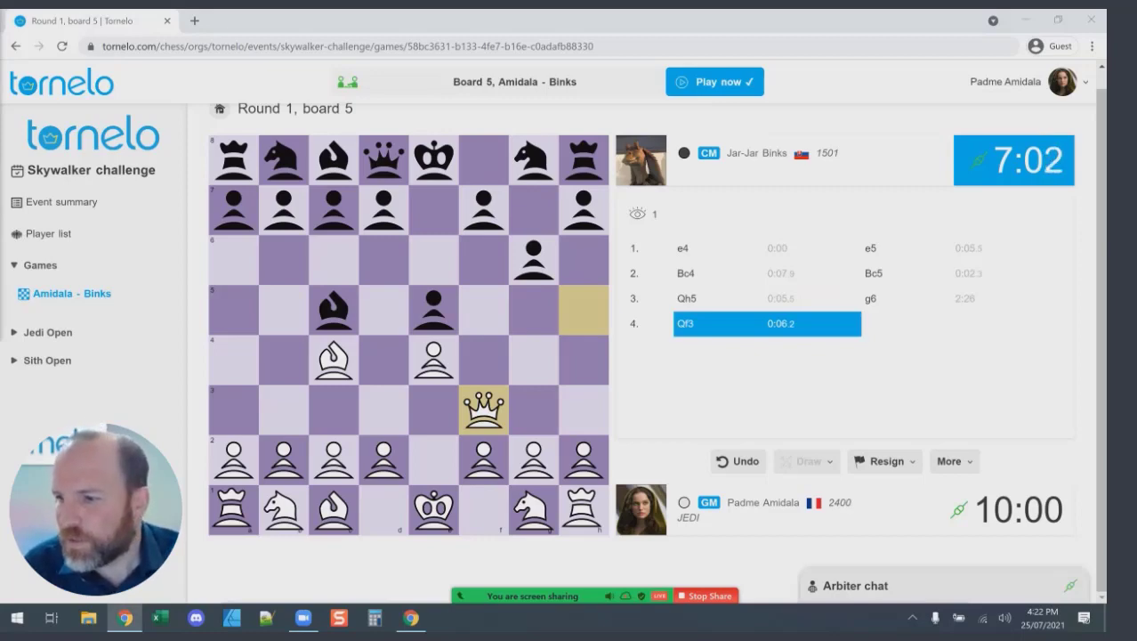
# Offer the opponent a draw from the Draw dropdown in the board 5 game.
pyautogui.click(805, 461)
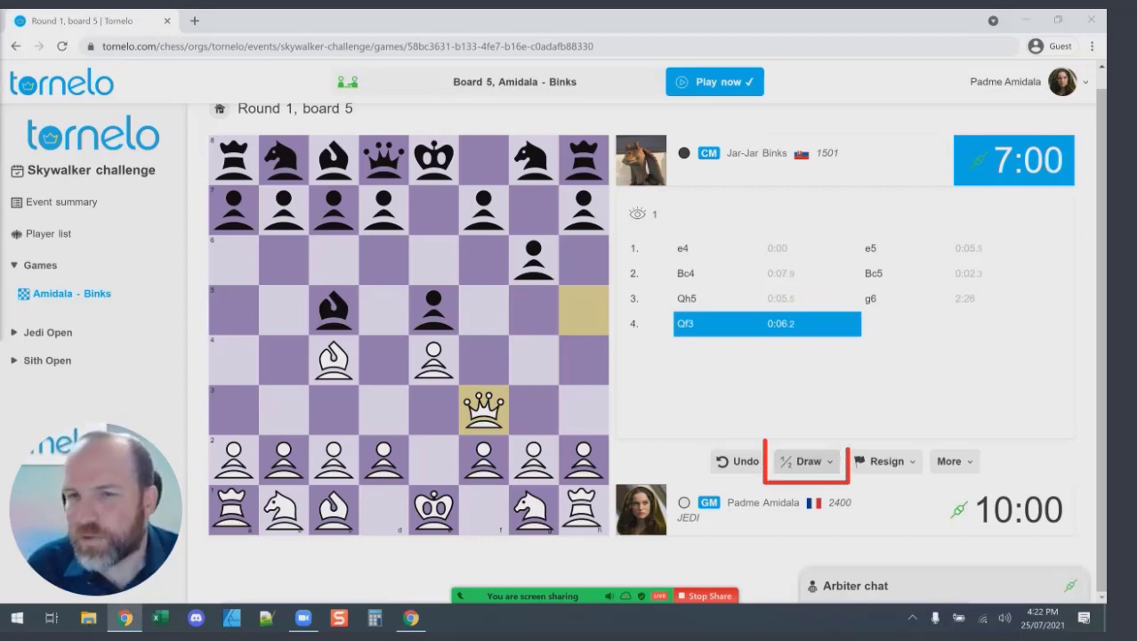
pyautogui.click(824, 515)
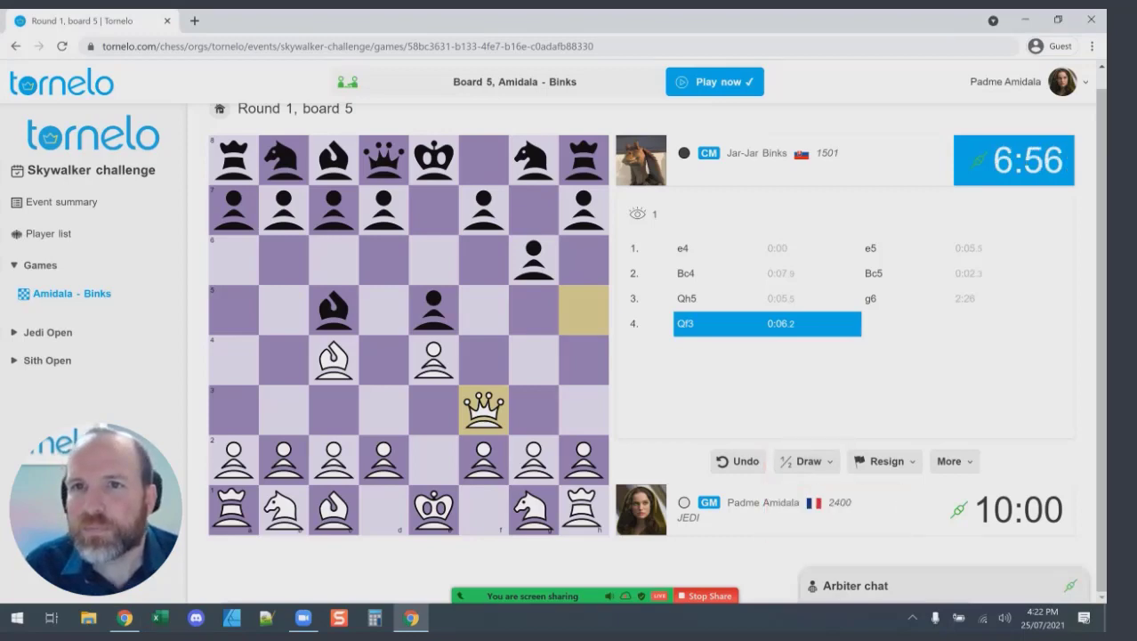
pyautogui.hotkey('alt', 'Tab')
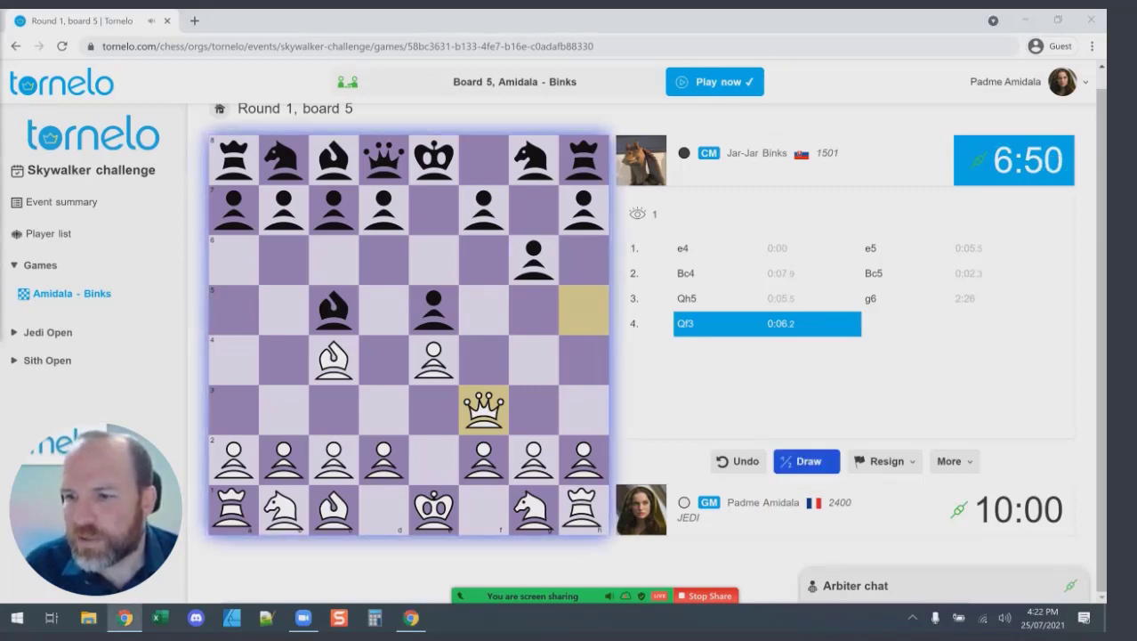
pyautogui.moveTo(823, 485); pyautogui.dragTo(774, 439)
pyautogui.moveTo(233, 109)
pyautogui.mouseDown()
pyautogui.moveTo(358, 111)
pyautogui.moveTo(587, 543)
pyautogui.mouseUp()
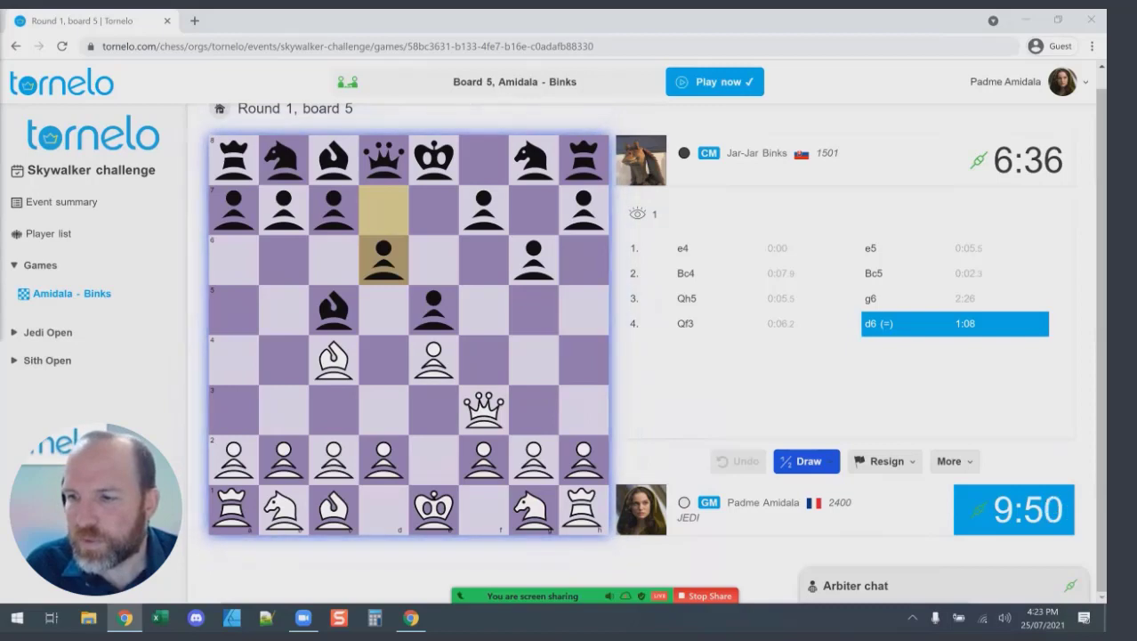
# Play 5.Qxf7# with the queen from f3 and close the You Won popup.
pyautogui.click(483, 409)
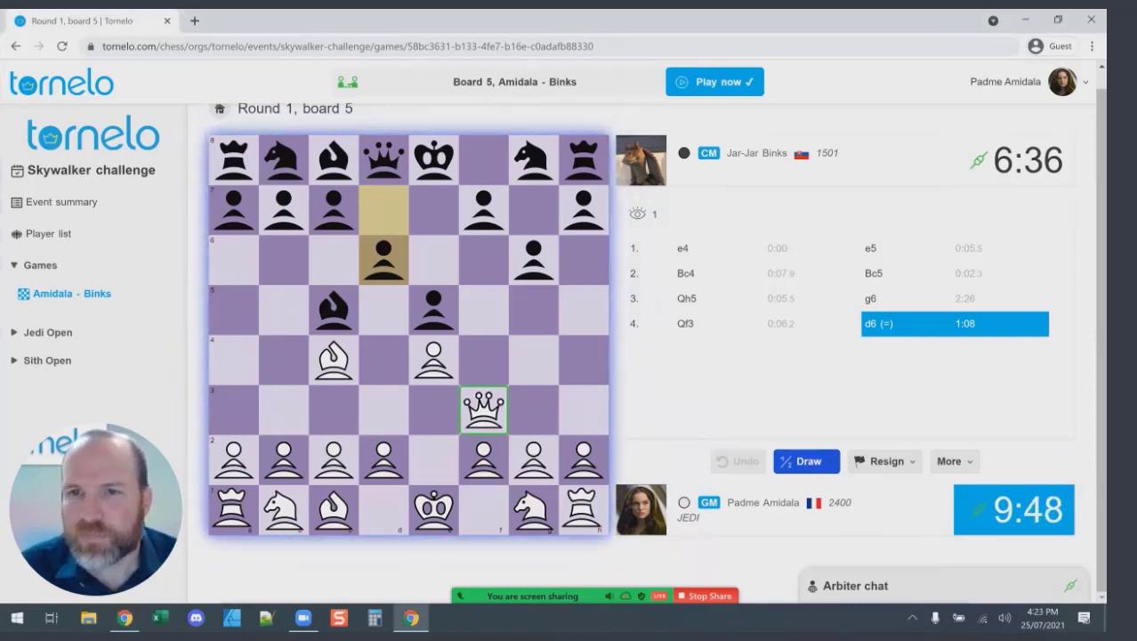
pyautogui.click(483, 210)
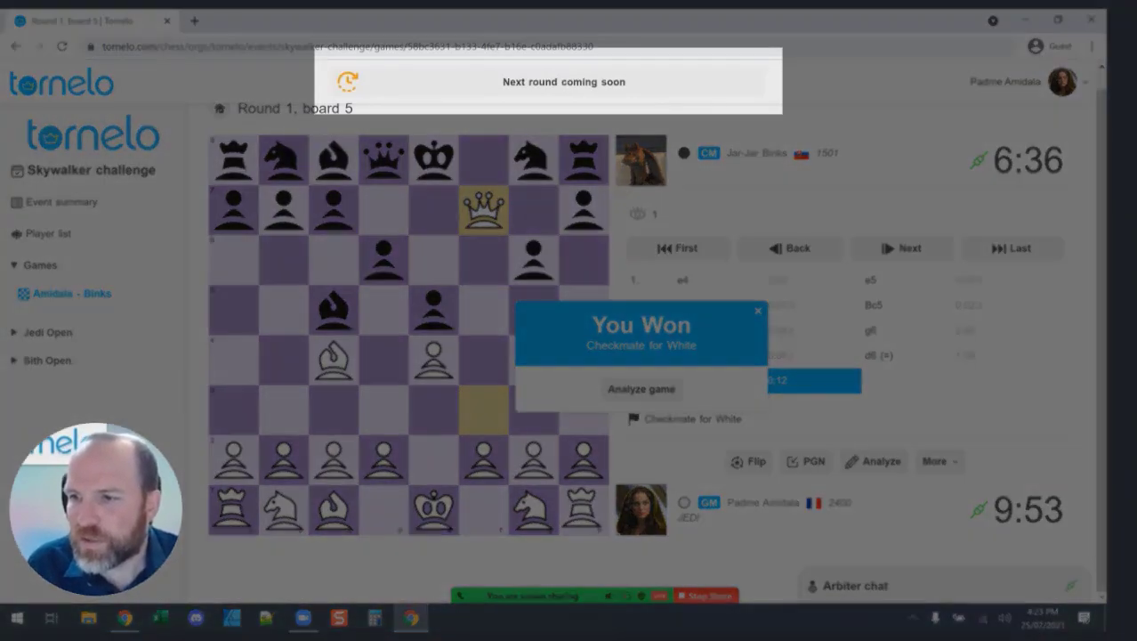
pyautogui.tripleClick(514, 81)
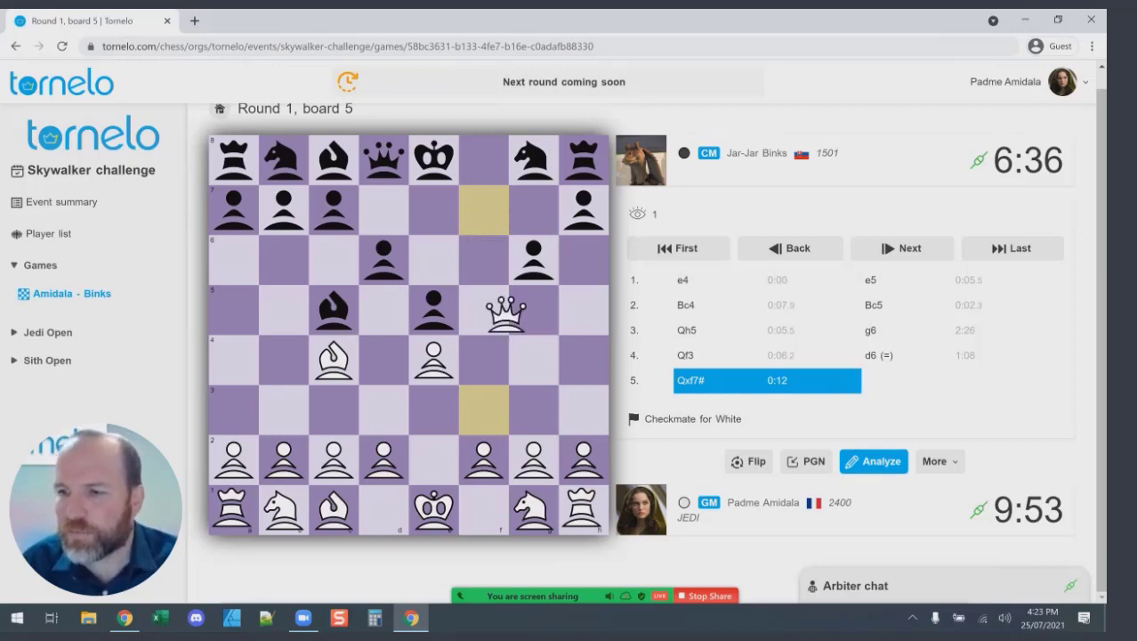
# Return to the position after 2.Bc4 and try the pawn moves d2-d3 and c2-c3.
pyautogui.click(683, 304)
pyautogui.press('Left')
pyautogui.press('Right')
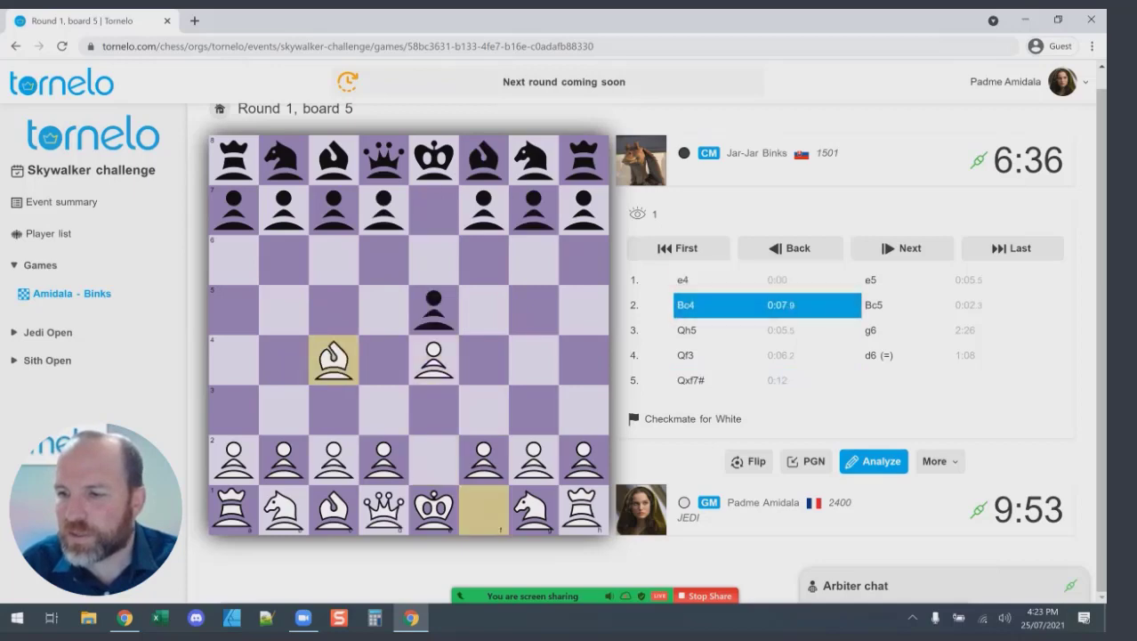
pyautogui.moveTo(383, 459); pyautogui.dragTo(384, 409)
pyautogui.moveTo(333, 460); pyautogui.dragTo(383, 360)
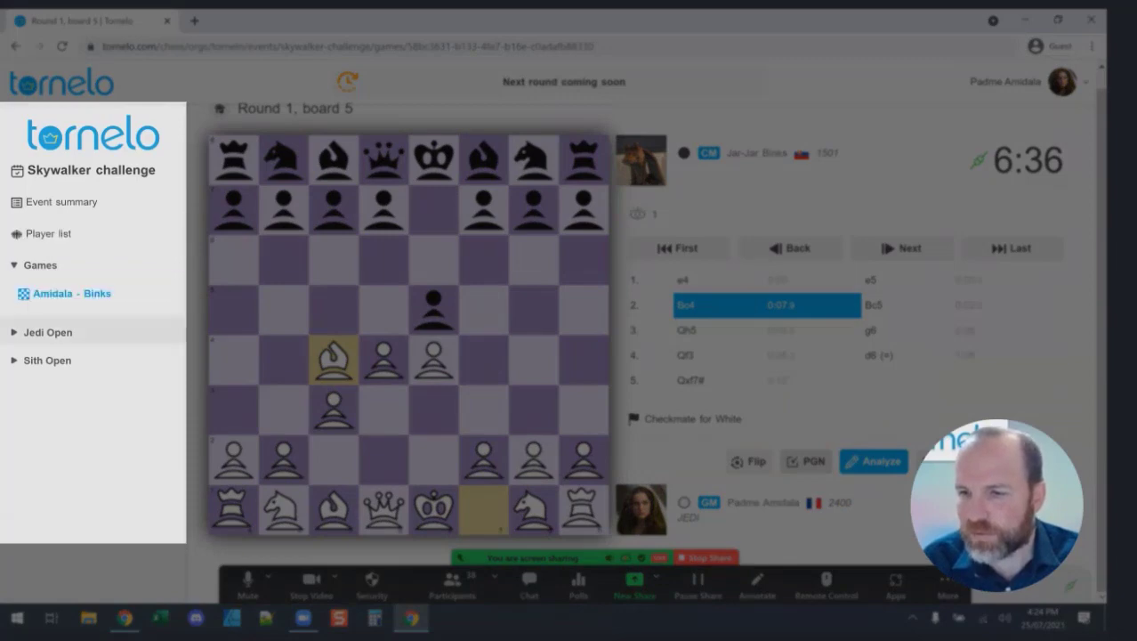
# Expand Jedi Open, view the round 1 pairings and board 2, then return to the round 1 list.
pyautogui.click(45, 332)
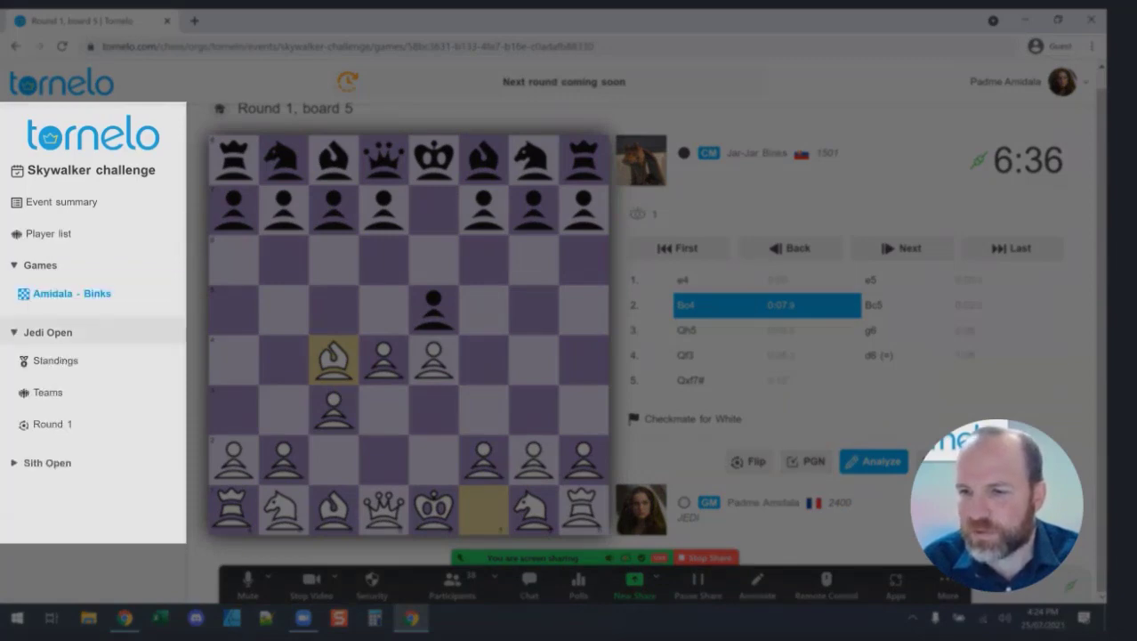
pyautogui.click(53, 423)
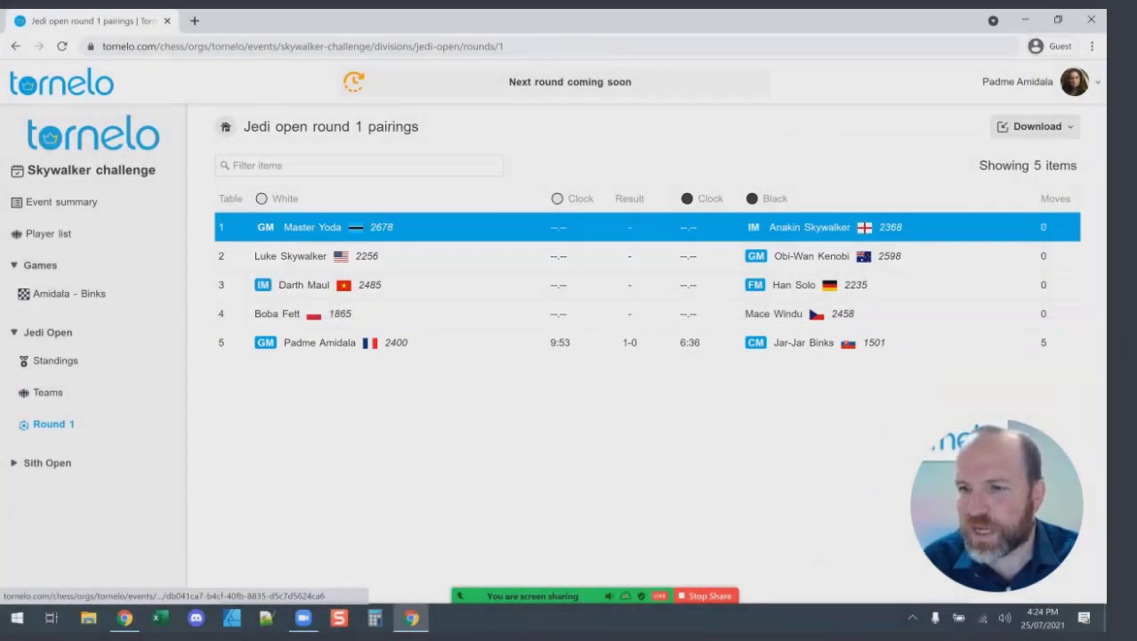
pyautogui.click(445, 256)
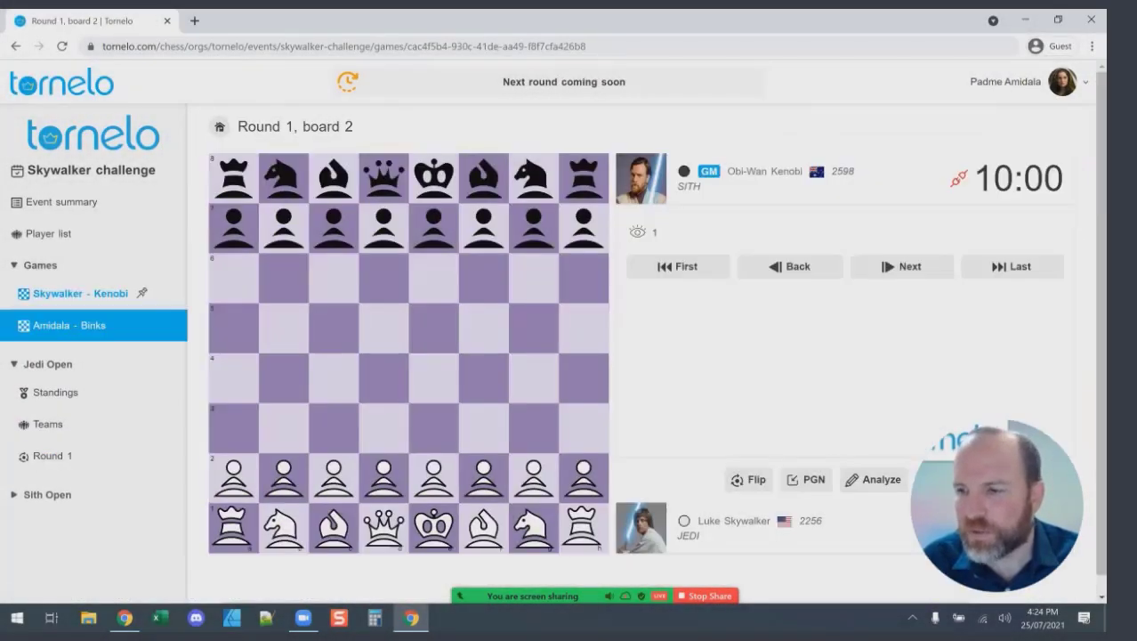
pyautogui.click(53, 456)
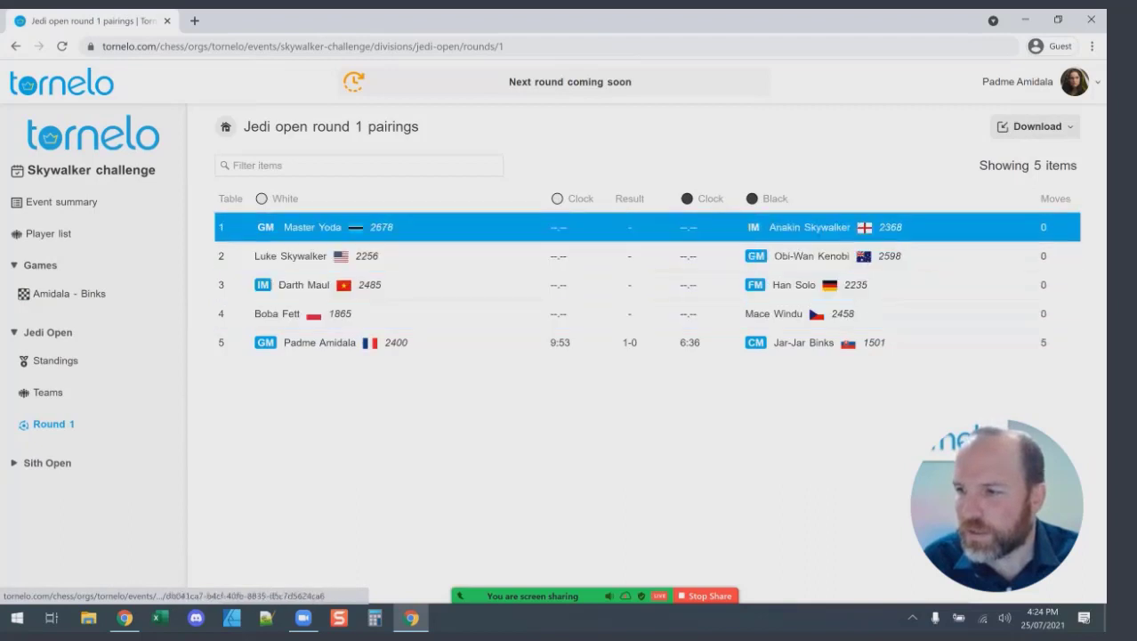
# Show the Games as PGN download option and wait for the results to fill in and Round 2 to appear.
pyautogui.click(1037, 126)
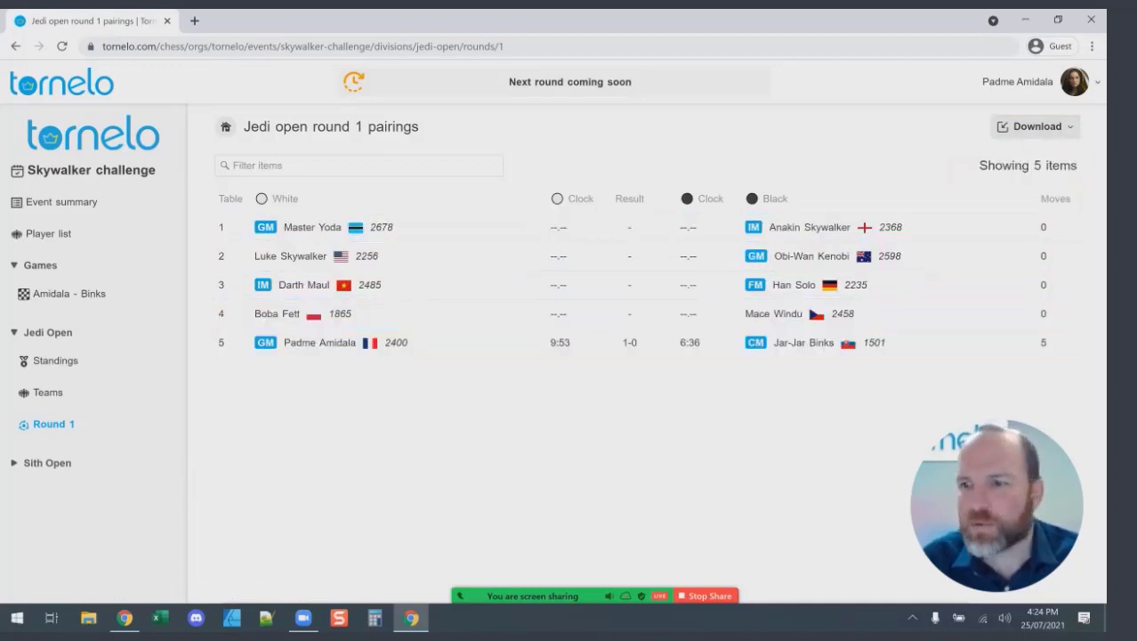
pyautogui.hotkey('alt', 'Tab')
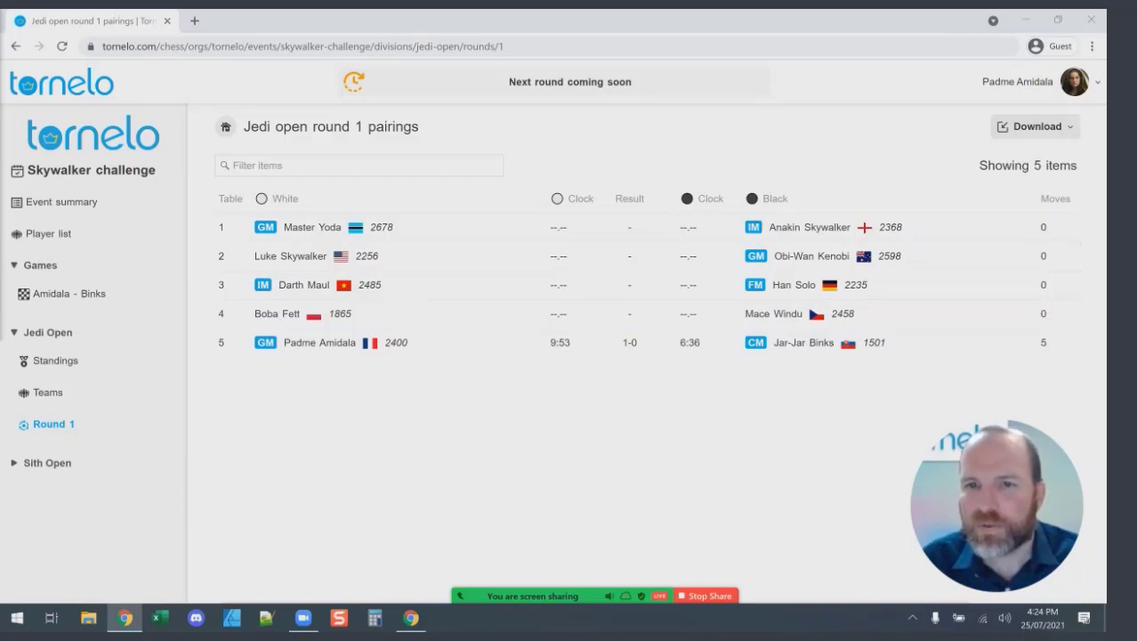
pyautogui.moveTo(596, 182)
pyautogui.mouseDown()
pyautogui.moveTo(623, 364)
pyautogui.moveTo(598, 183)
pyautogui.mouseUp()
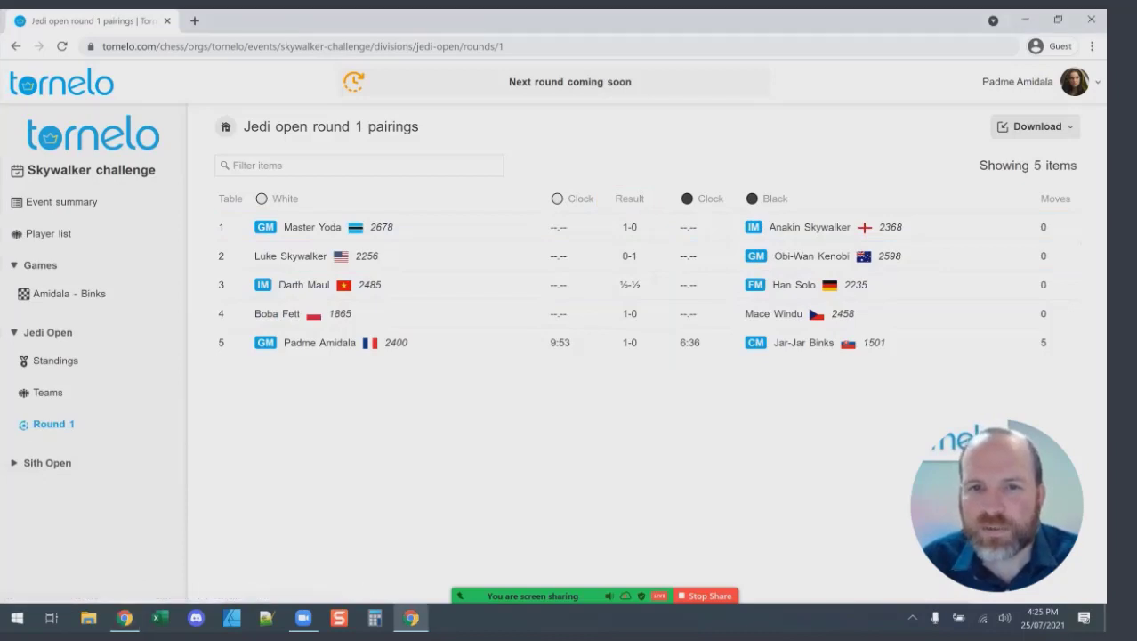
pyautogui.hotkey('alt', 'Tab')
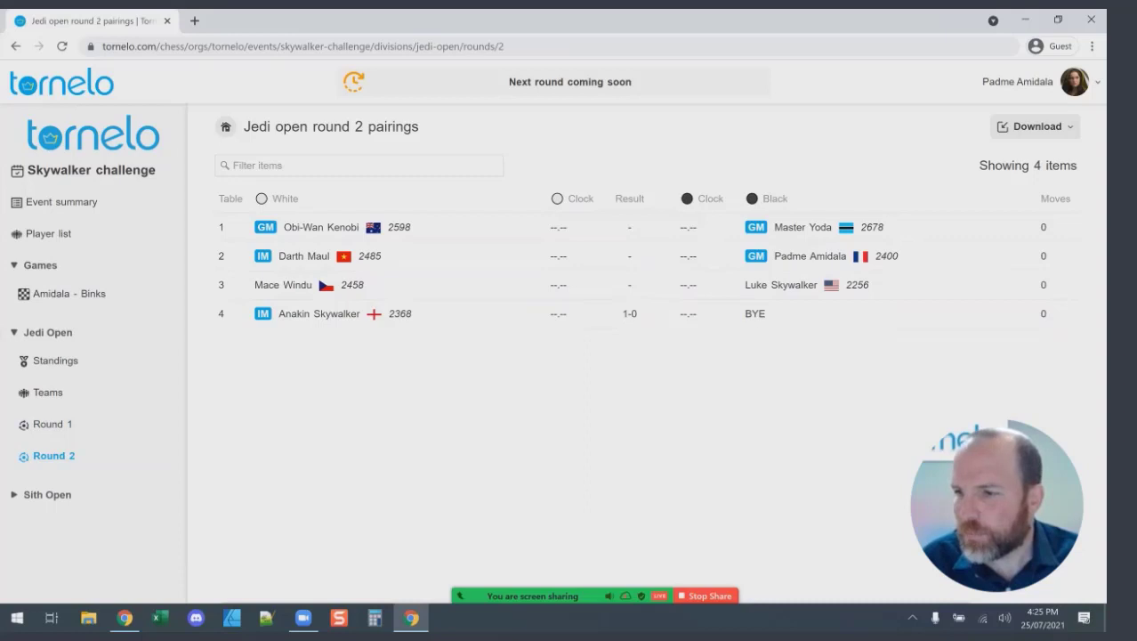
# Highlight both board 2 player names in the round 2 pairings, then switch to the other browser window.
pyautogui.moveTo(781, 256); pyautogui.dragTo(833, 255)
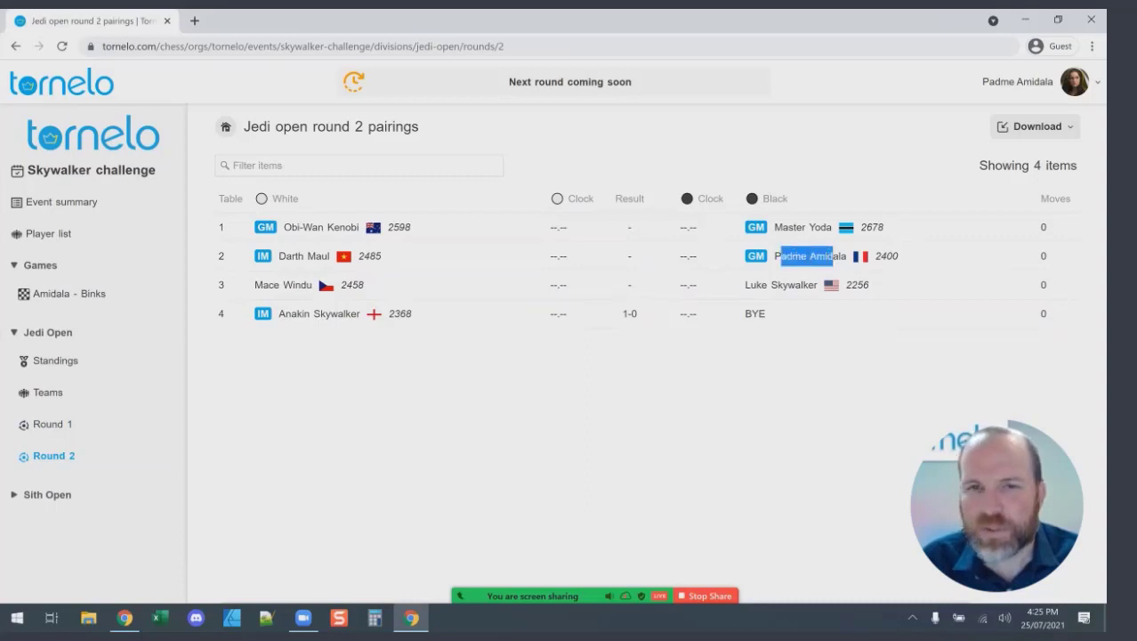
pyautogui.moveTo(279, 255); pyautogui.dragTo(298, 255)
pyautogui.click(298, 255)
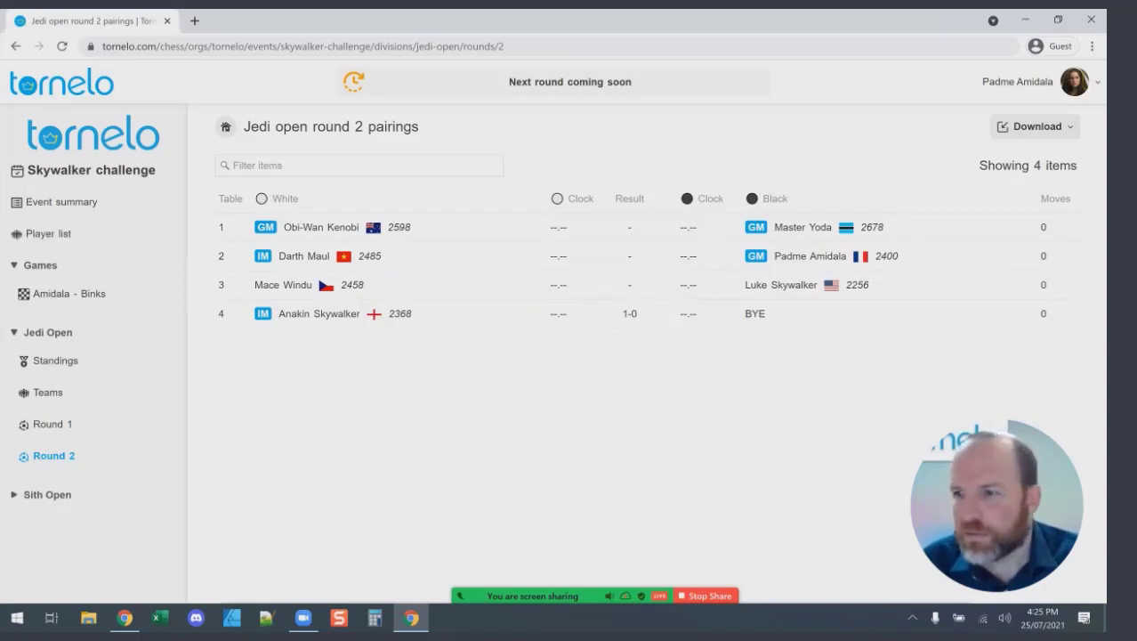
pyautogui.hotkey('alt', 'Tab')
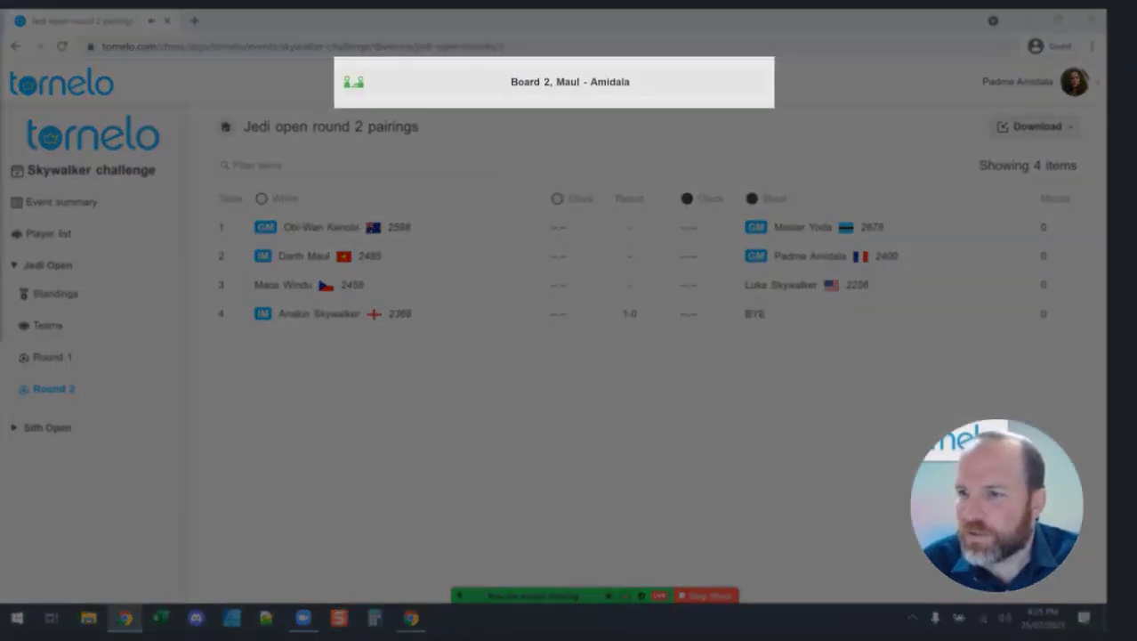
# Back in the player's window, open the round 2, board 2 game via Play now.
pyautogui.hotkey('alt', 'Tab')
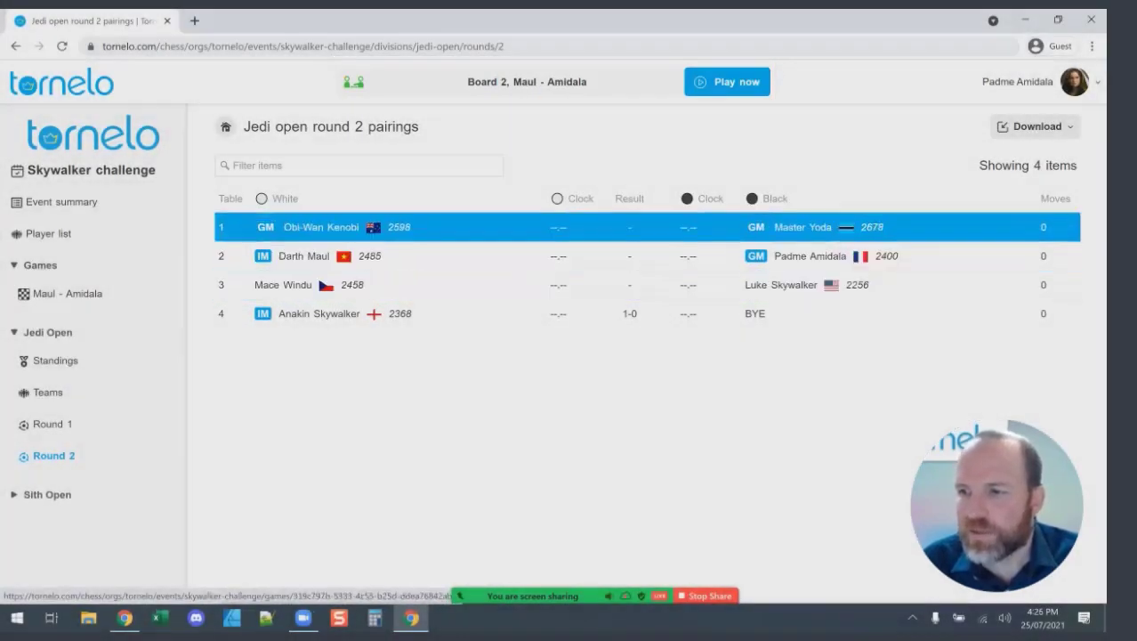
pyautogui.click(727, 81)
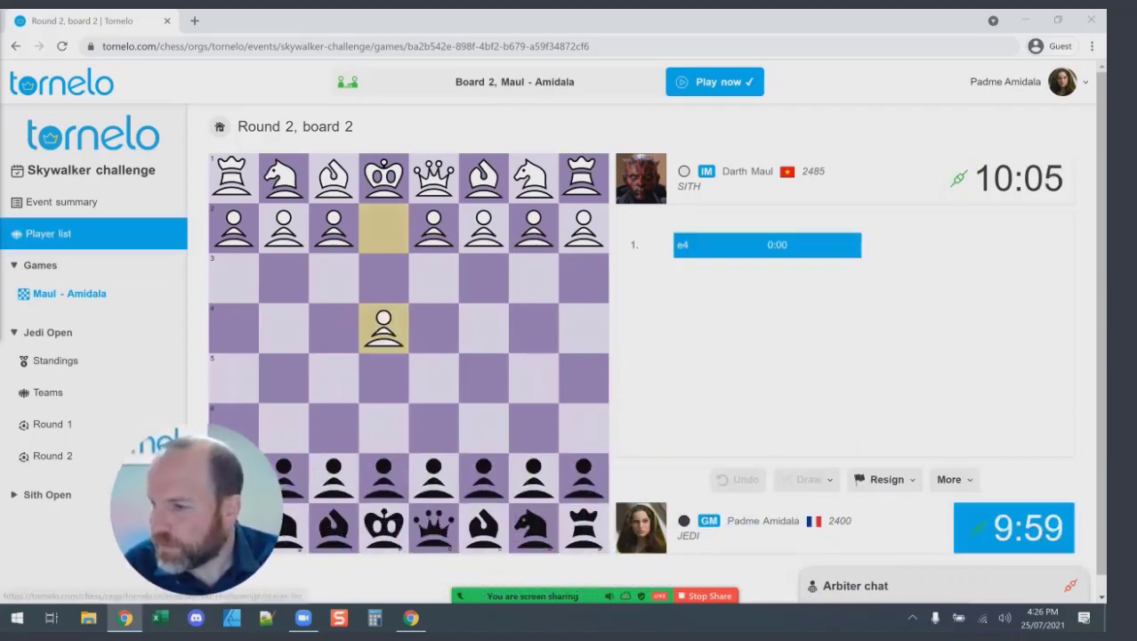
# Set the piece style to Blackburn in Game preferences and save.
pyautogui.click(955, 479)
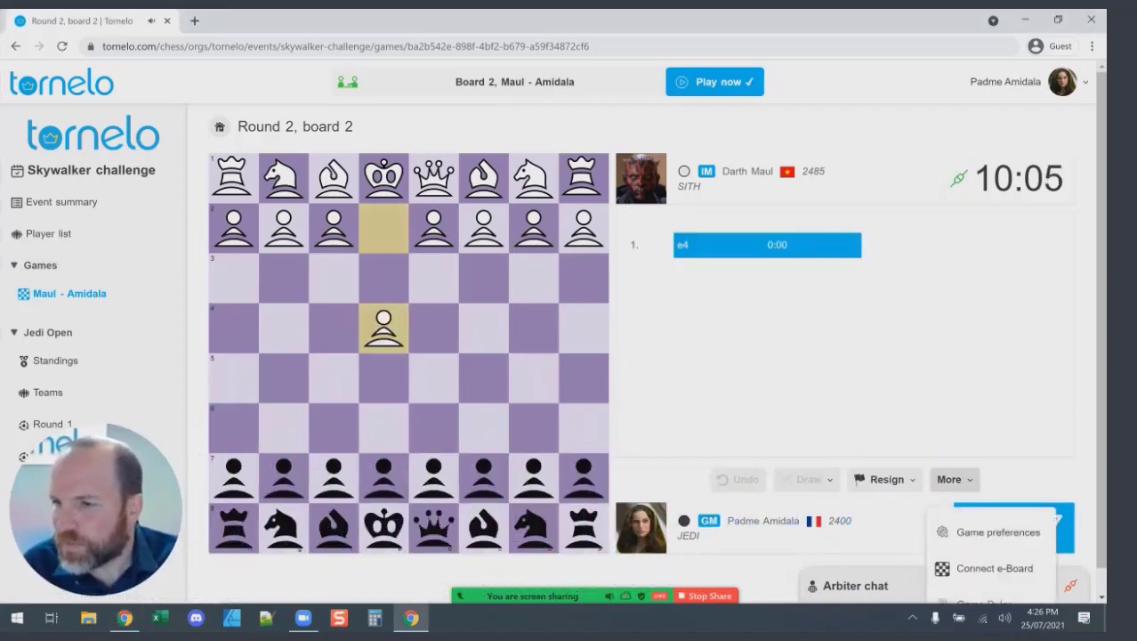
pyautogui.click(996, 531)
pyautogui.click(603, 203)
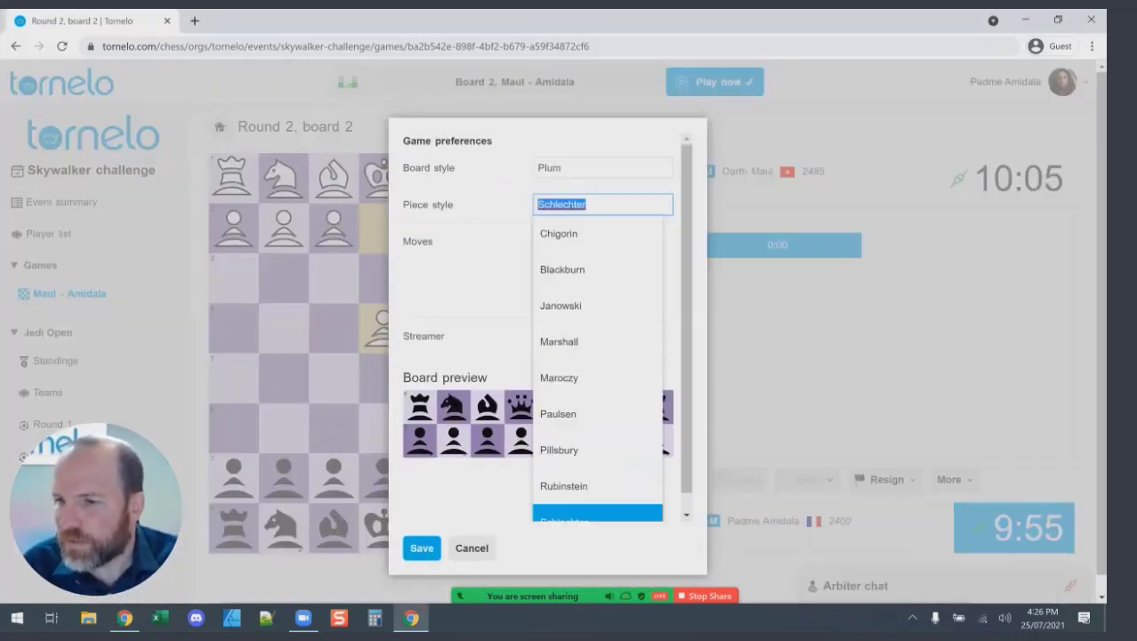
pyautogui.click(562, 267)
pyautogui.click(422, 547)
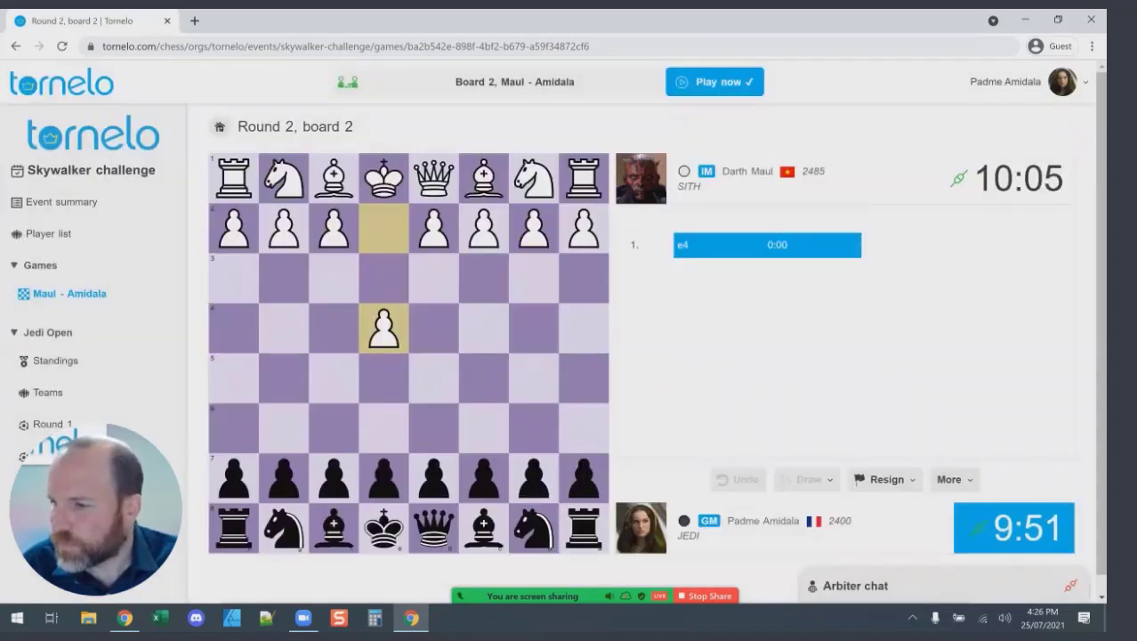
# Set the board style to Burnt Ochre in Game preferences and save.
pyautogui.click(952, 479)
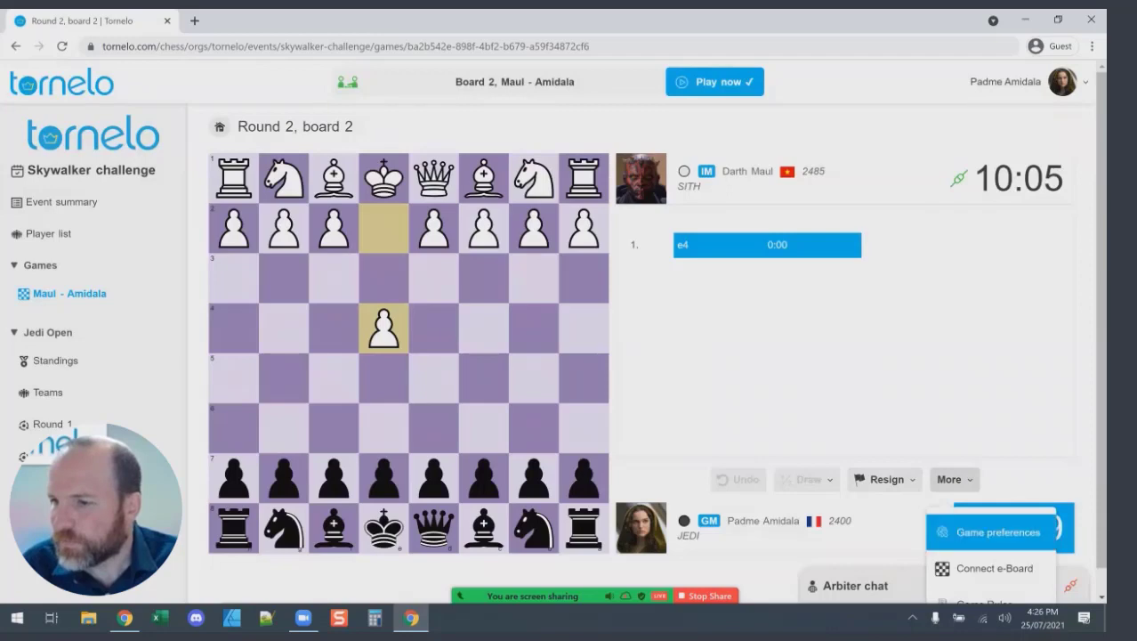
pyautogui.click(995, 531)
pyautogui.click(604, 167)
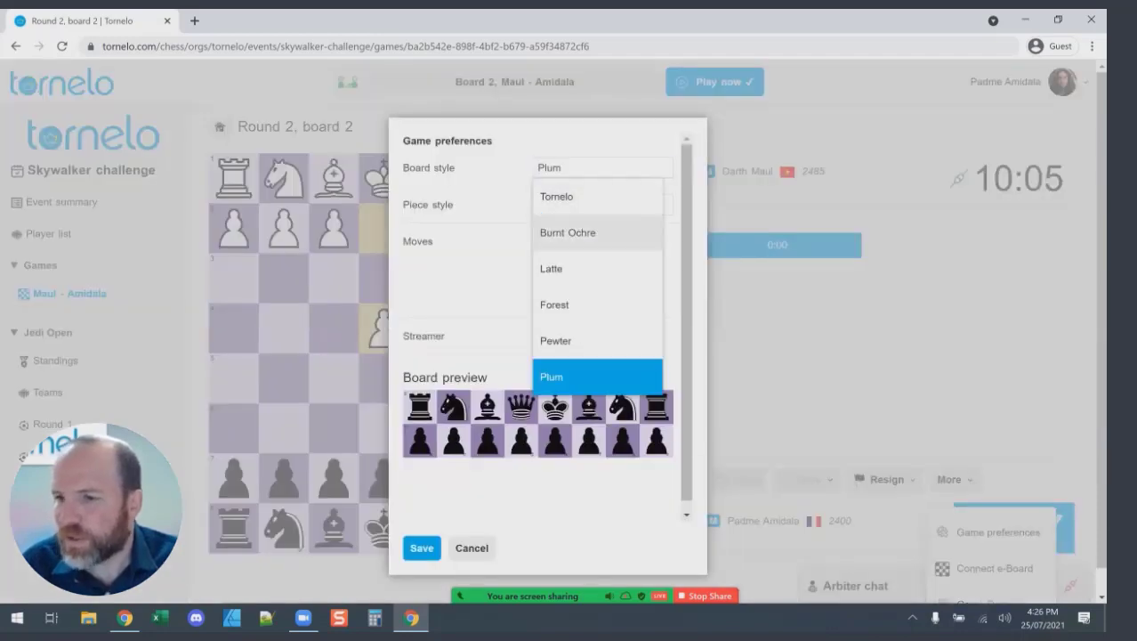
pyautogui.click(578, 229)
pyautogui.click(421, 547)
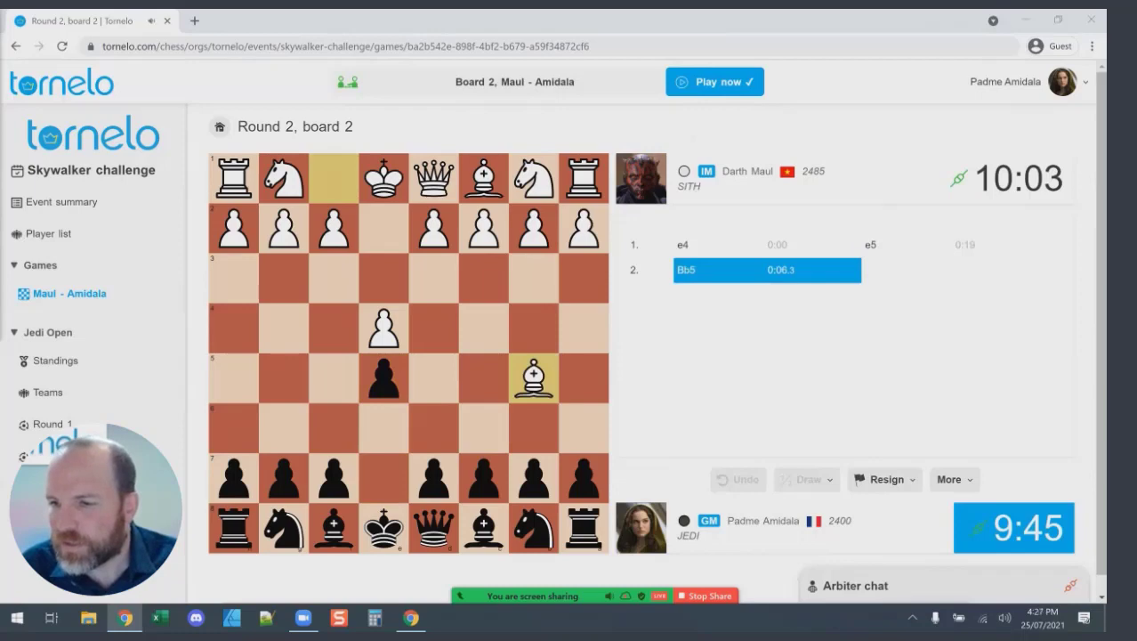
# Try the pinned d7-d5 pawn move twice, then call the arbiter from the Arbiter chat.
pyautogui.moveTo(434, 477); pyautogui.dragTo(434, 378)
pyautogui.moveTo(434, 478); pyautogui.dragTo(396, 381)
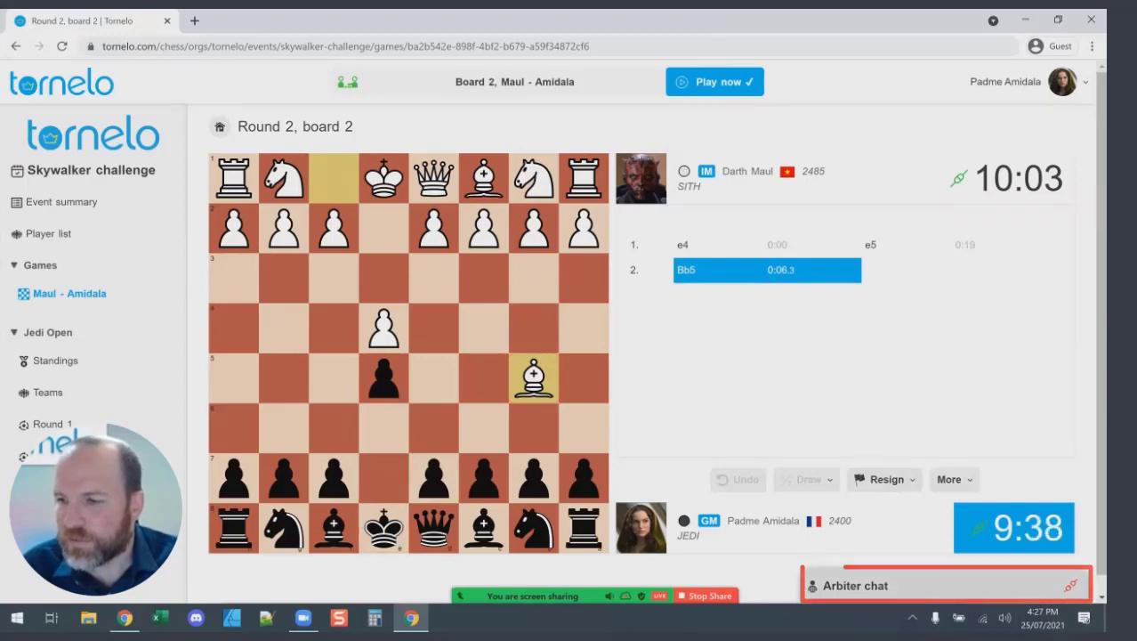
pyautogui.click(856, 586)
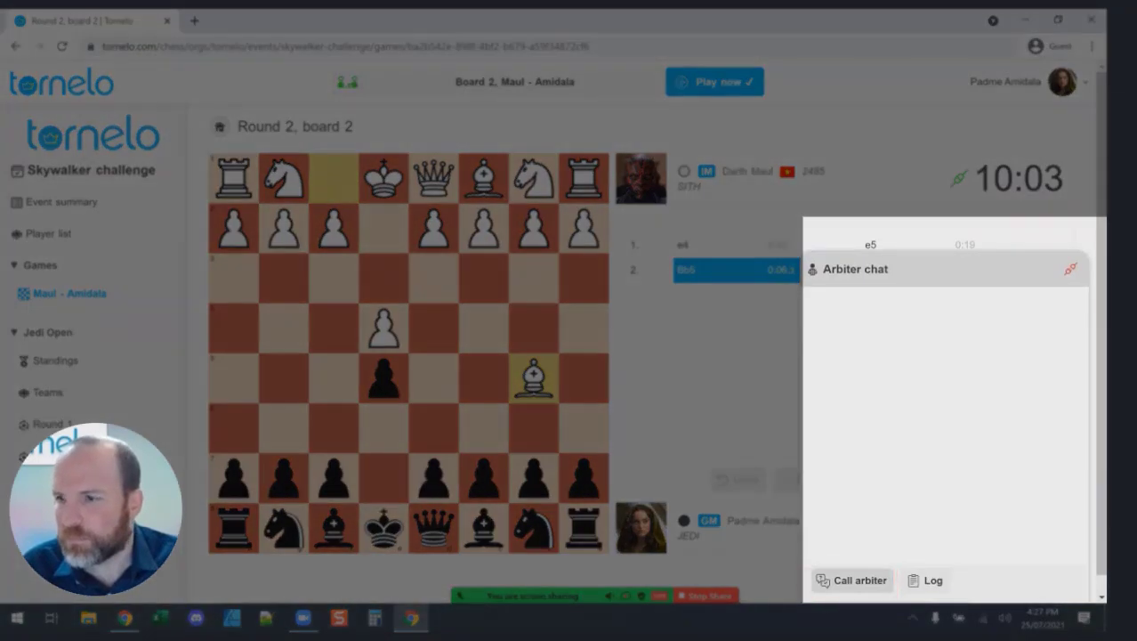
pyautogui.click(852, 581)
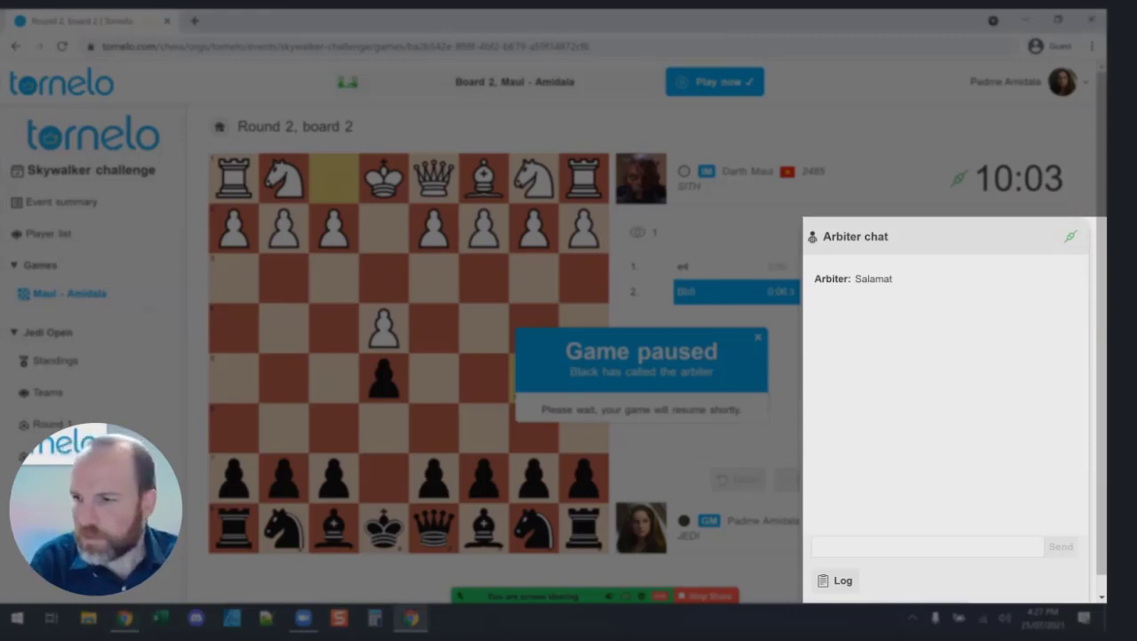
# Send the arbiter the chat message "I can't play d5".
pyautogui.click(925, 546)
pyautogui.write("I can't")
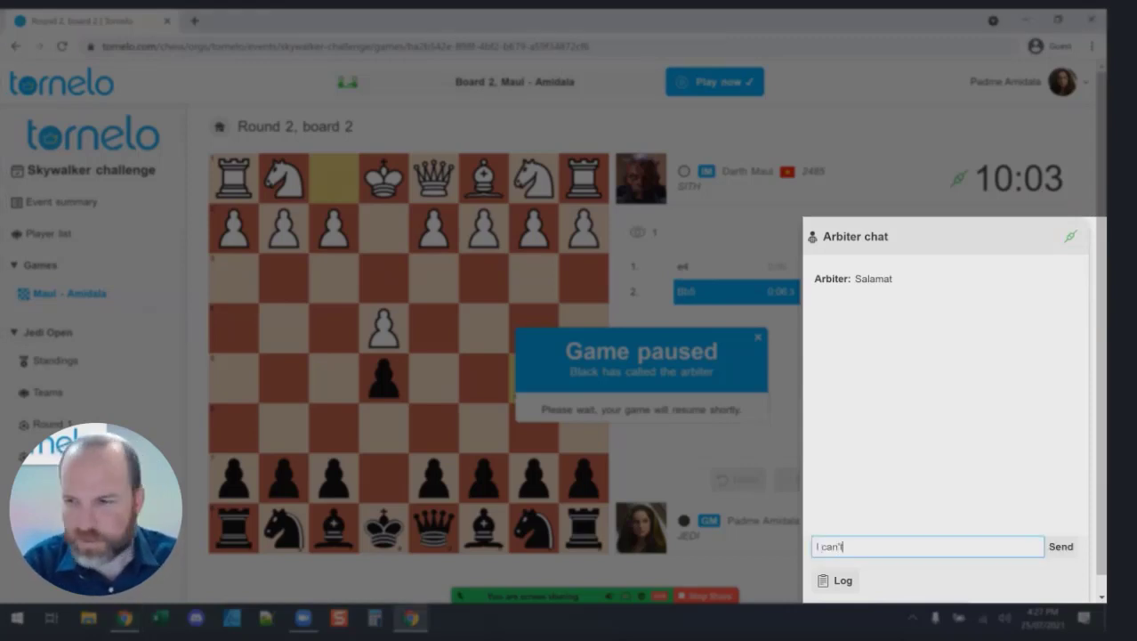
pyautogui.write(' play d5')
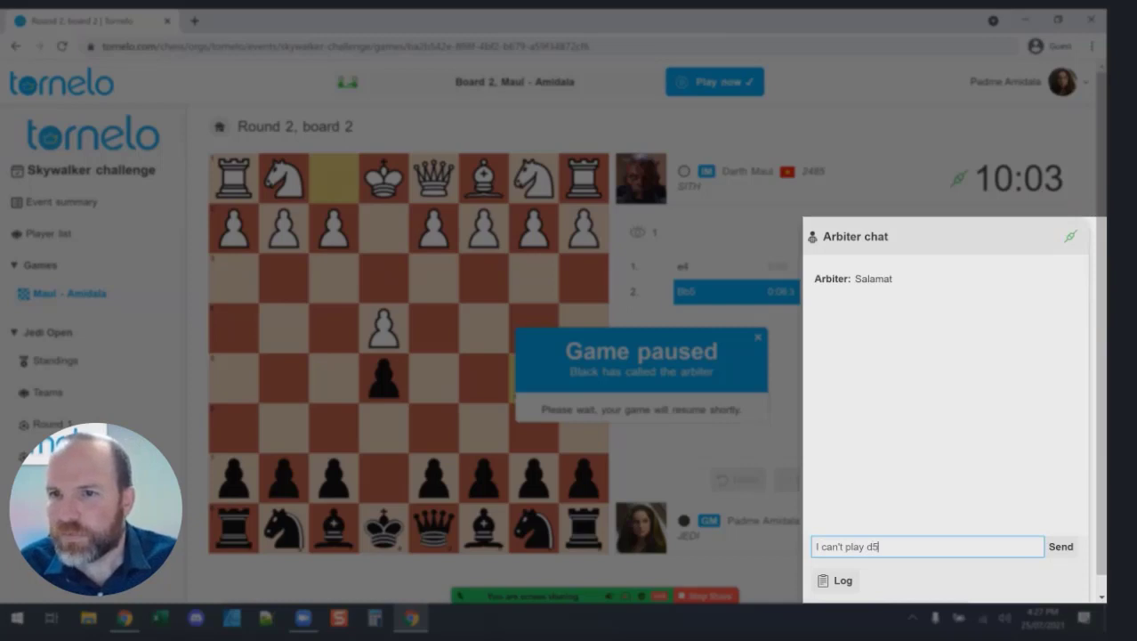
pyautogui.press('Return')
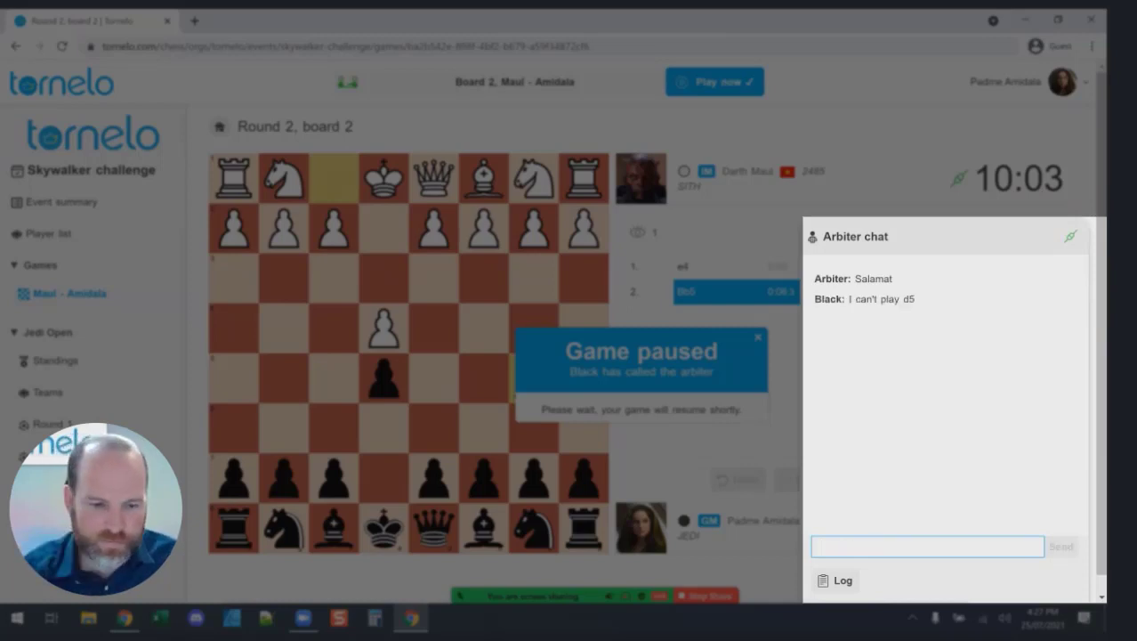
# Check the arbiter's browser window, then return and scroll through the Skywalker challenge event summary.
pyautogui.hotkey('alt', 'Tab')
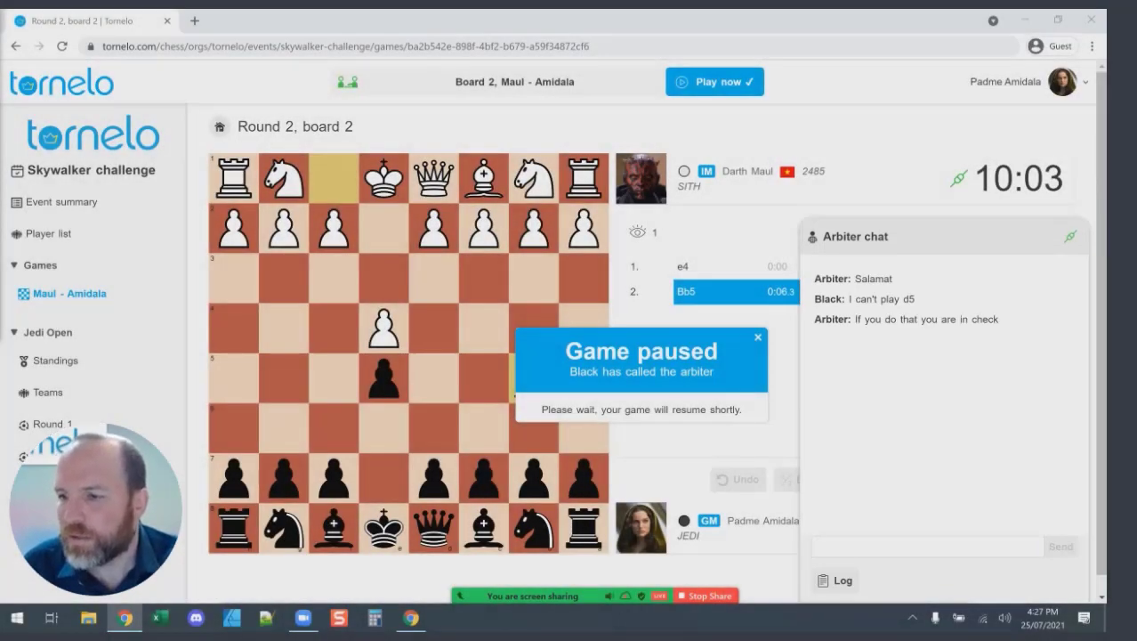
pyautogui.hotkey('alt', 'Tab')
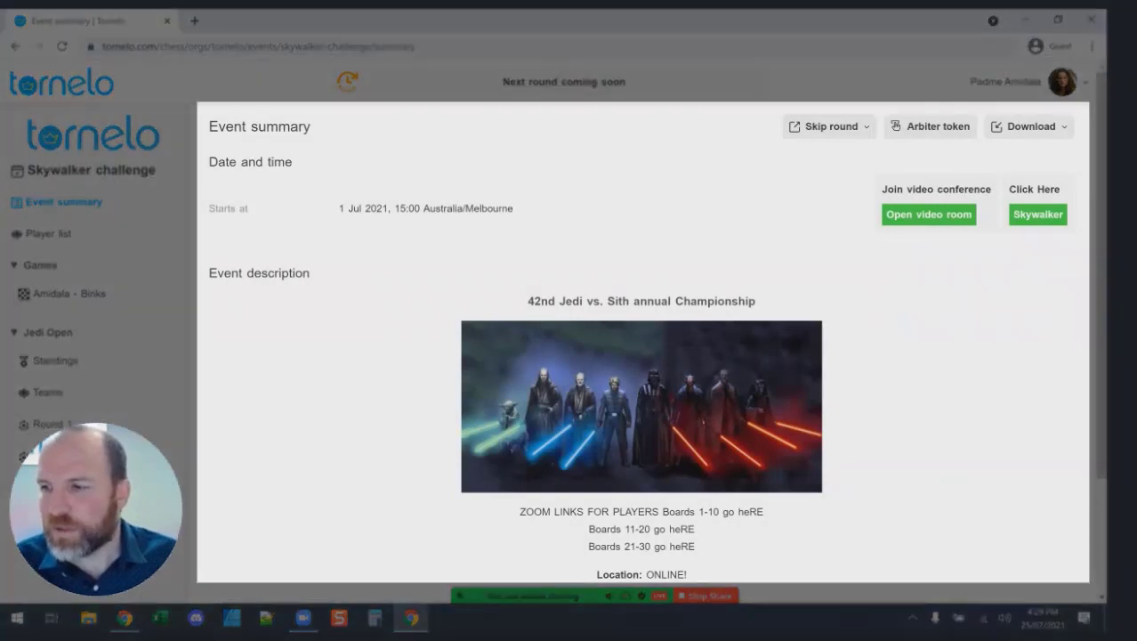
pyautogui.scroll(-3, 642, 347)
pyautogui.scroll(3, 642, 347)
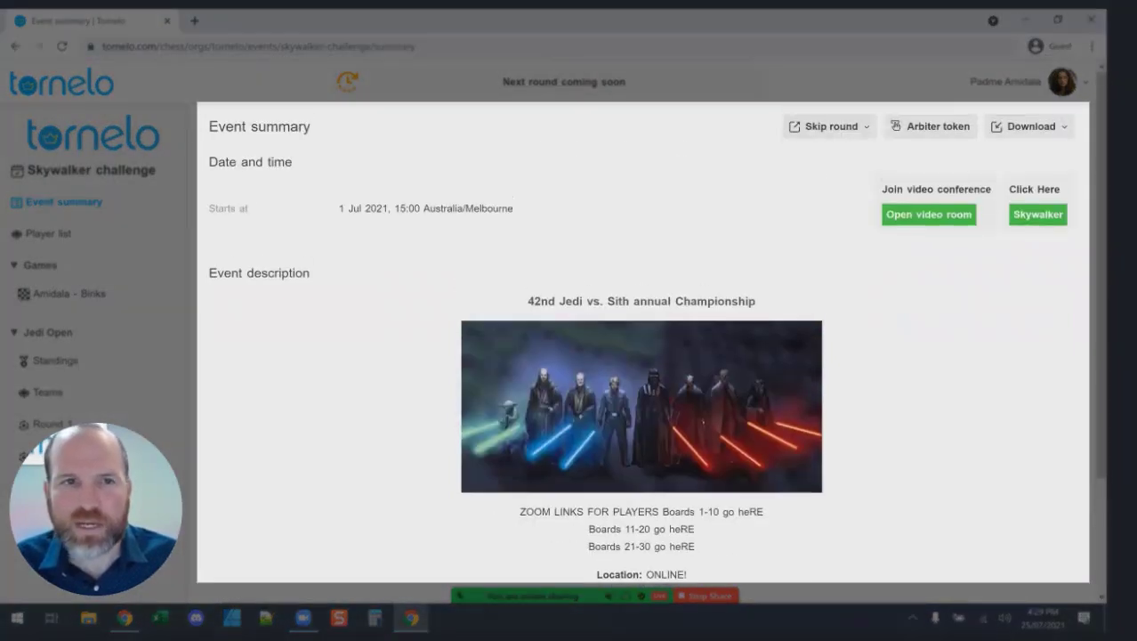